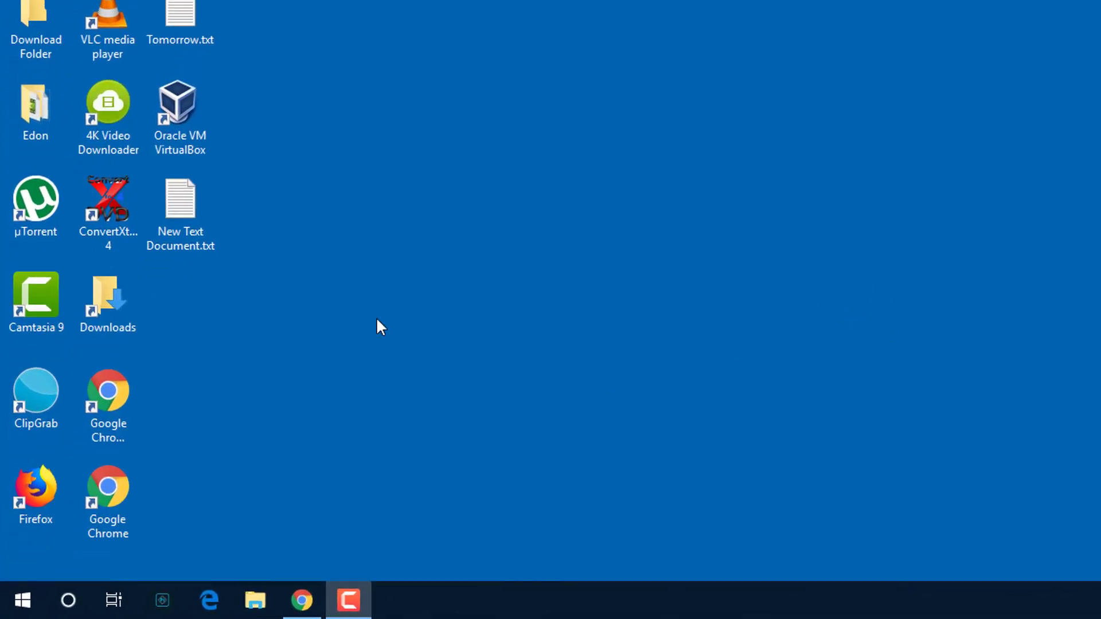
Search Start for regedit and run Registry Editor as administrator
left_click(67, 590)
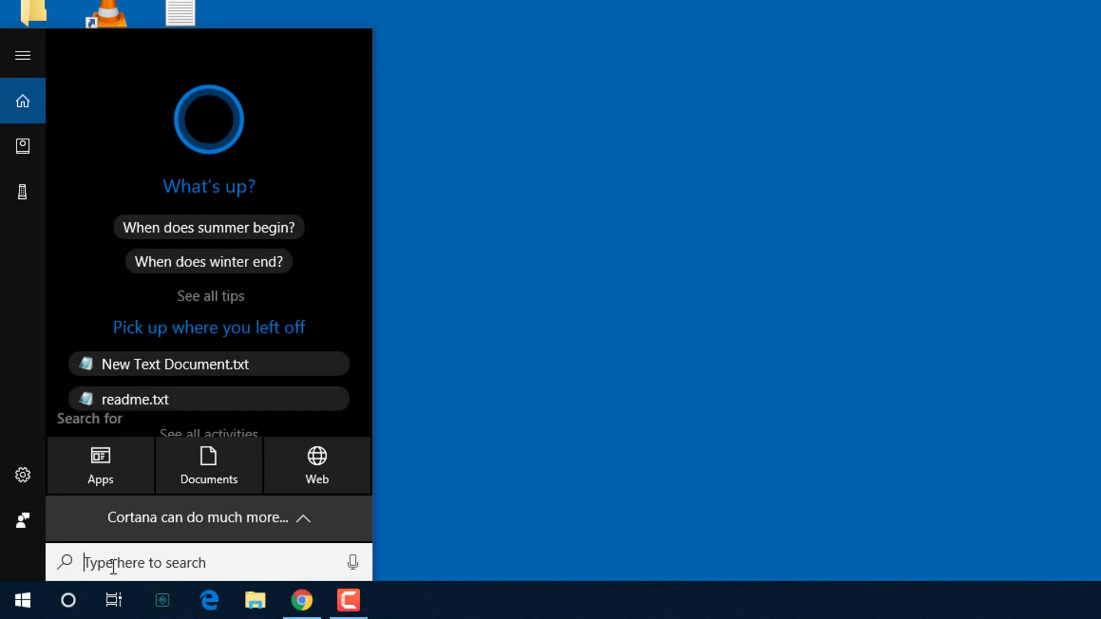
type("regedit")
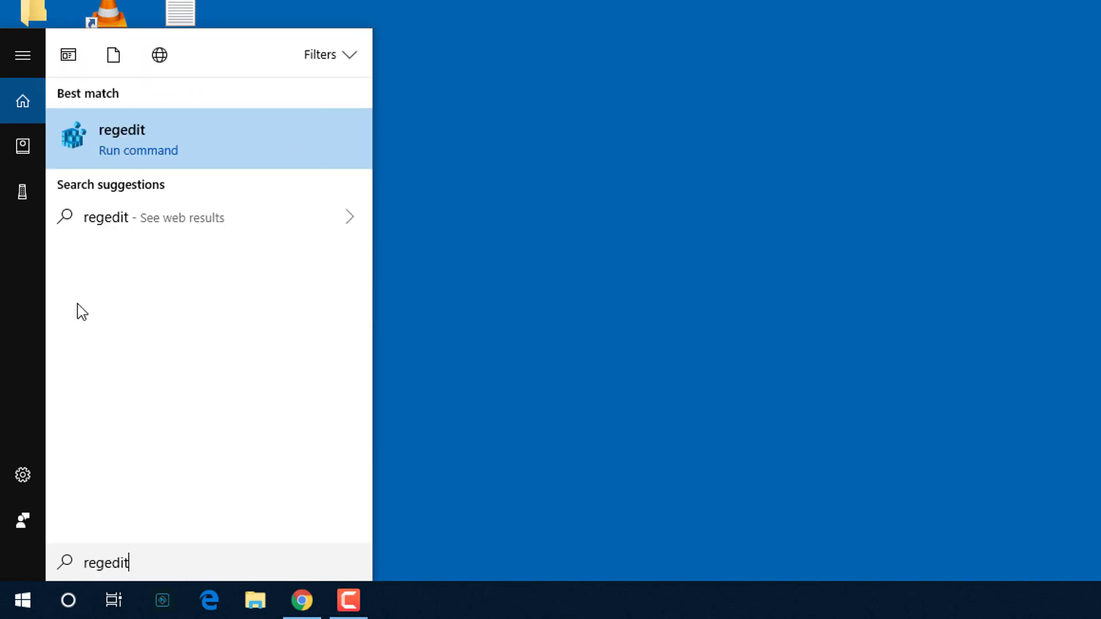
right_click(108, 147)
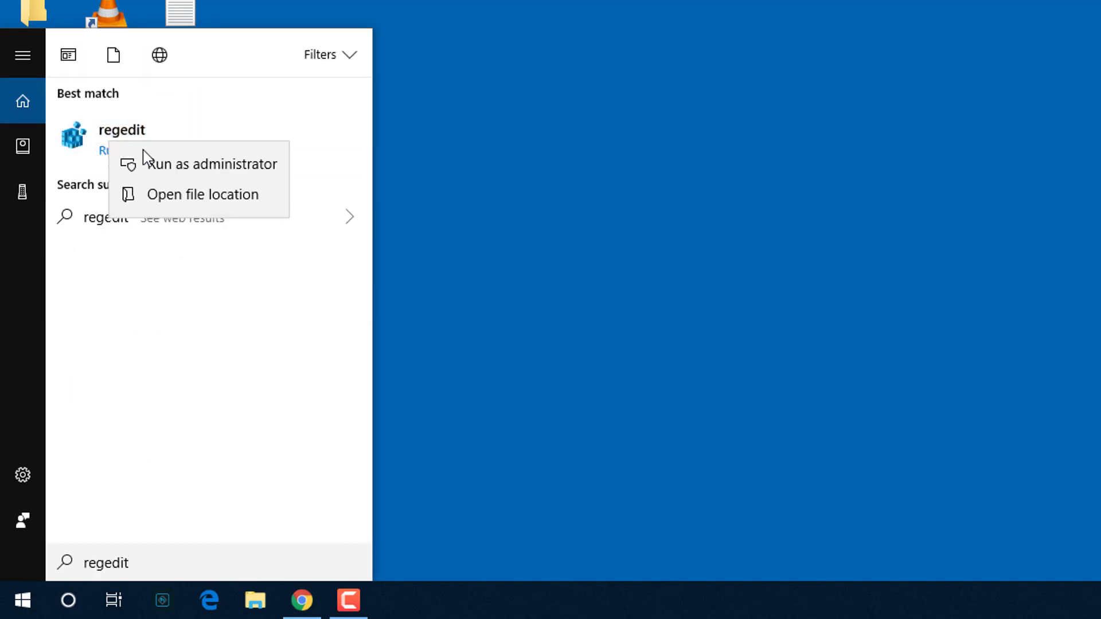
left_click(196, 164)
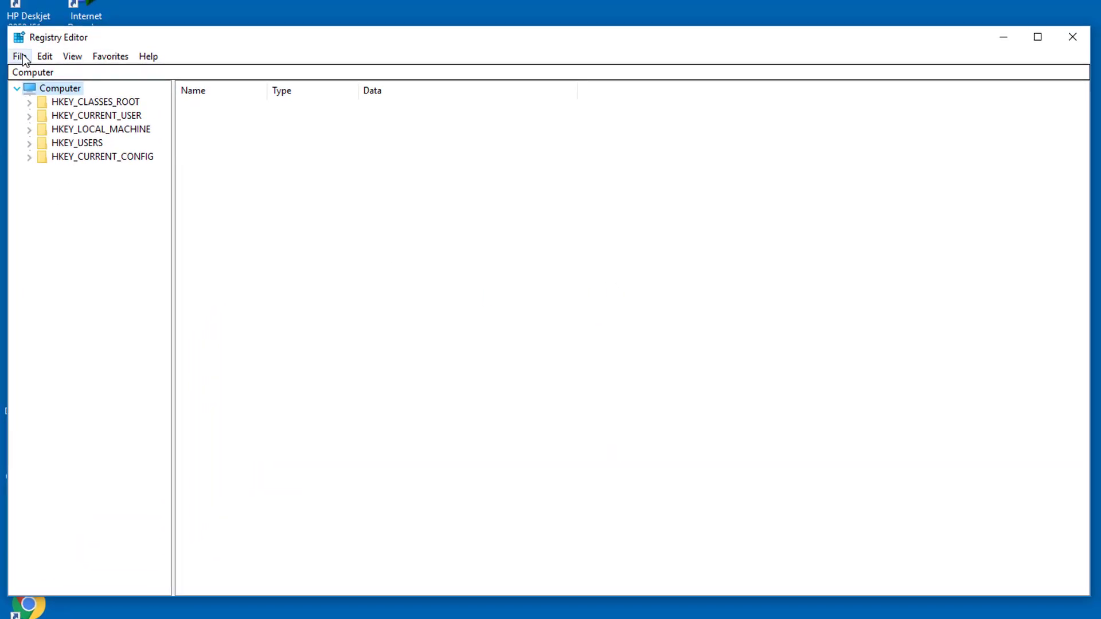
Export the entire registry to the desktop as 'Windows 10 Registry Backup'
left_click(21, 56)
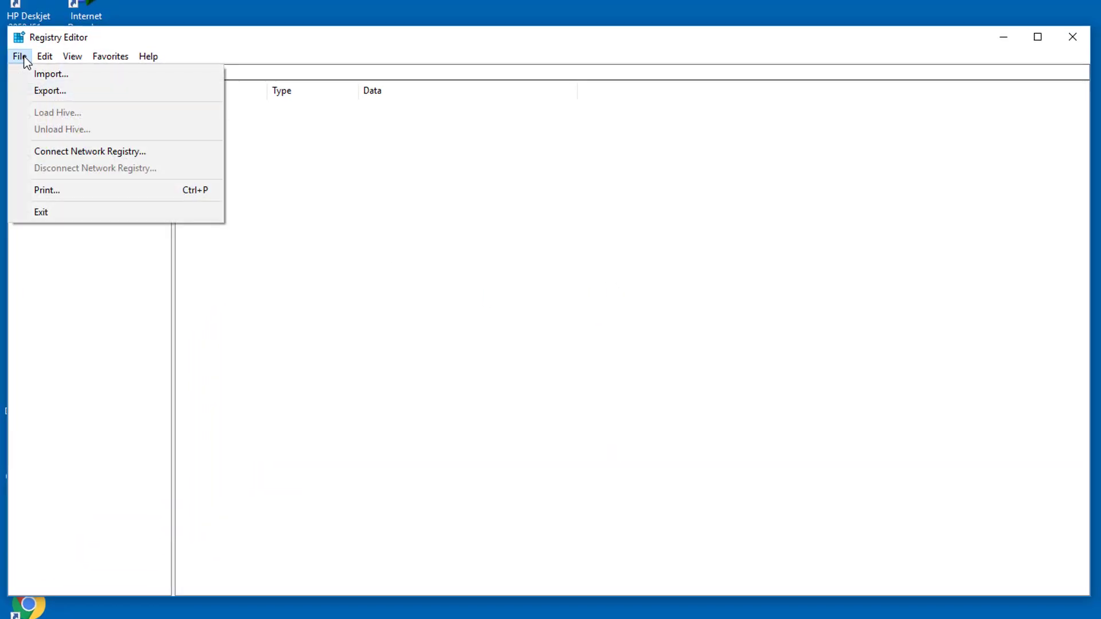
left_click(44, 90)
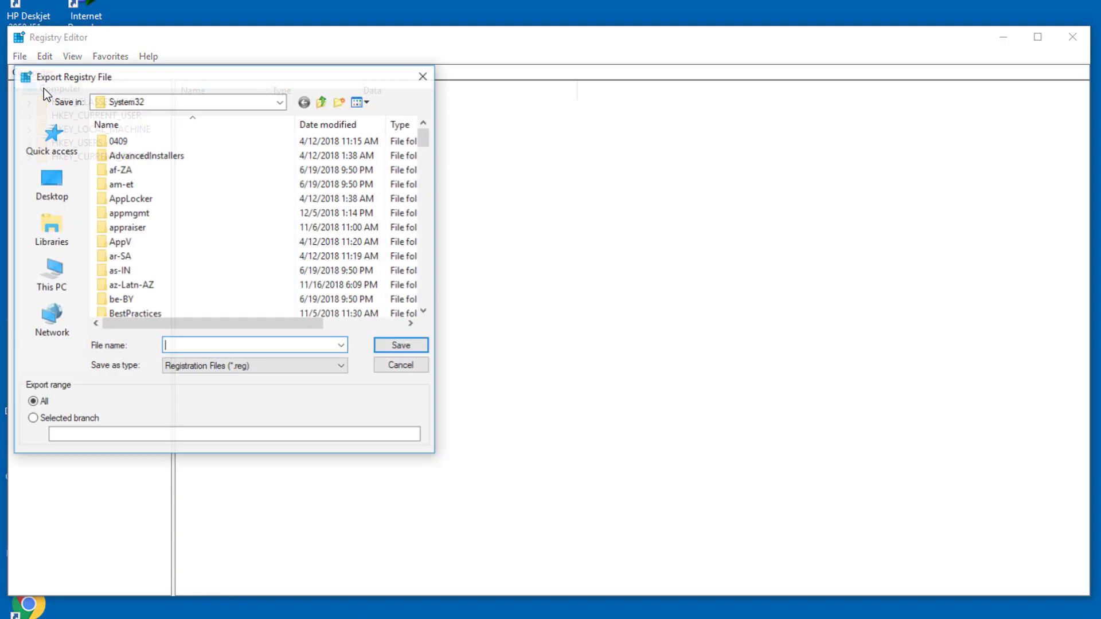
left_click(65, 178)
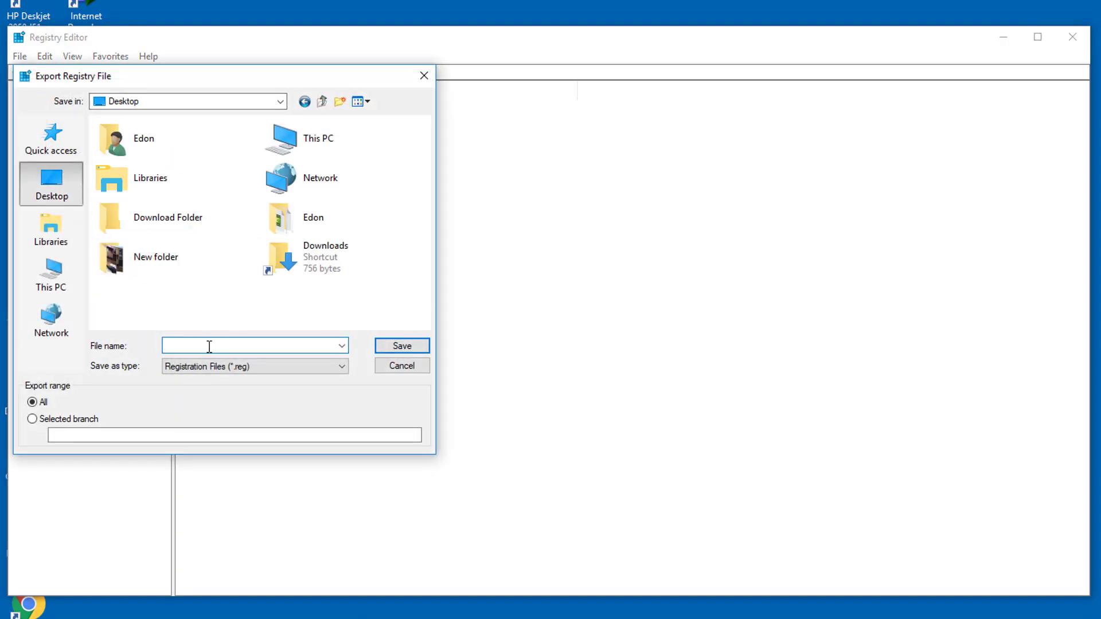
left_click(209, 346)
type("Windows 10 Registry Backup")
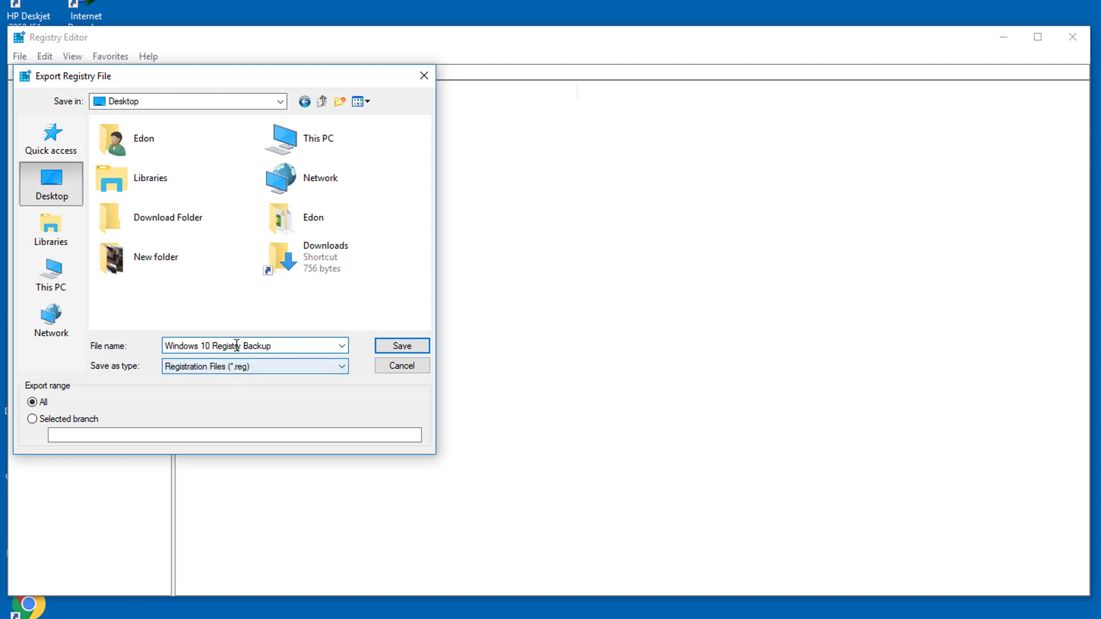
left_click(408, 351)
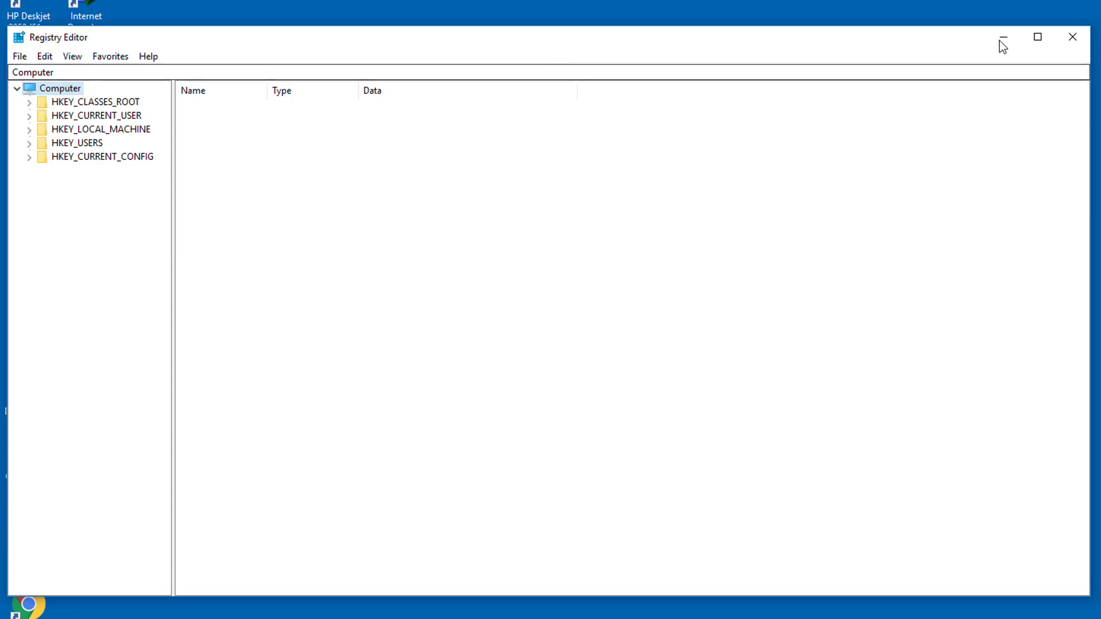
Close Registry Editor and check the Windows 10 Registry Backup.reg file on the desktop
left_click(1072, 36)
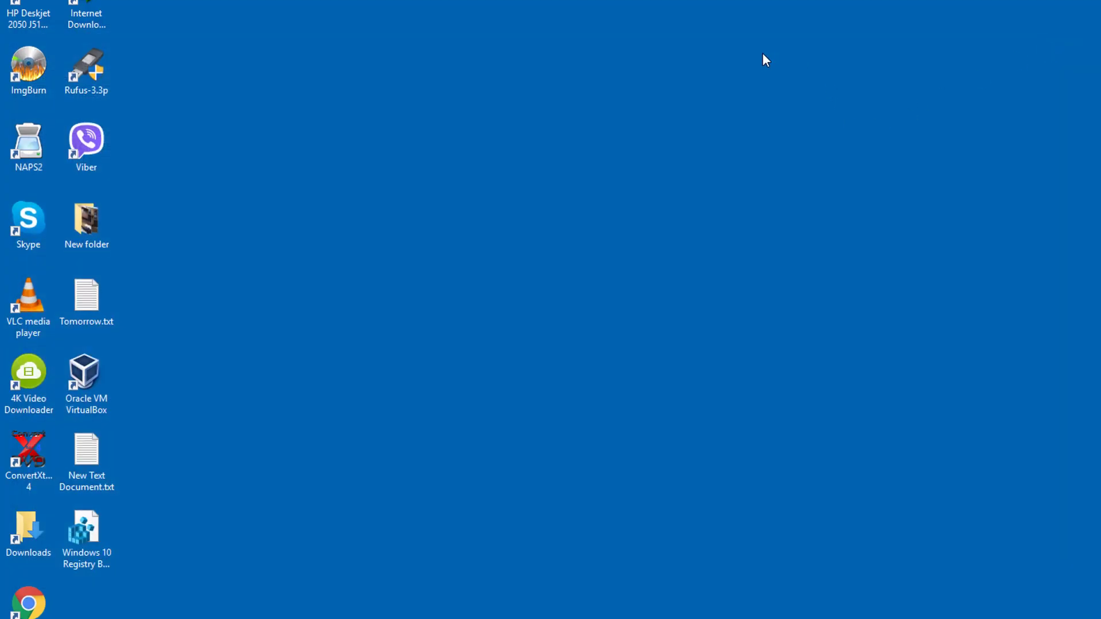
left_click(195, 212)
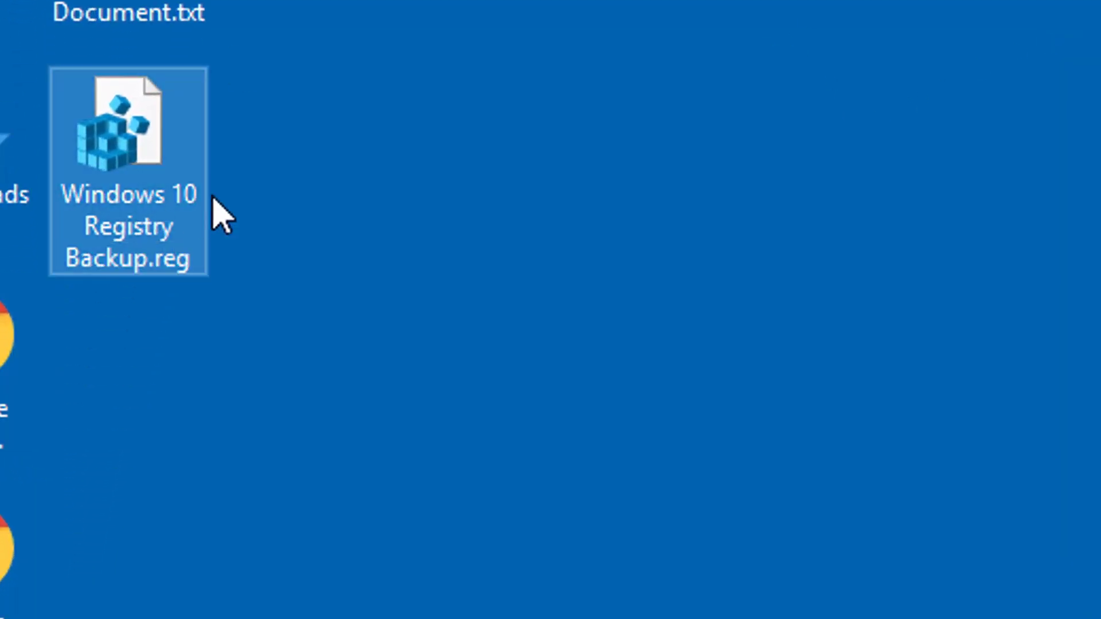
mouse_move(128, 274)
left_click(431, 94)
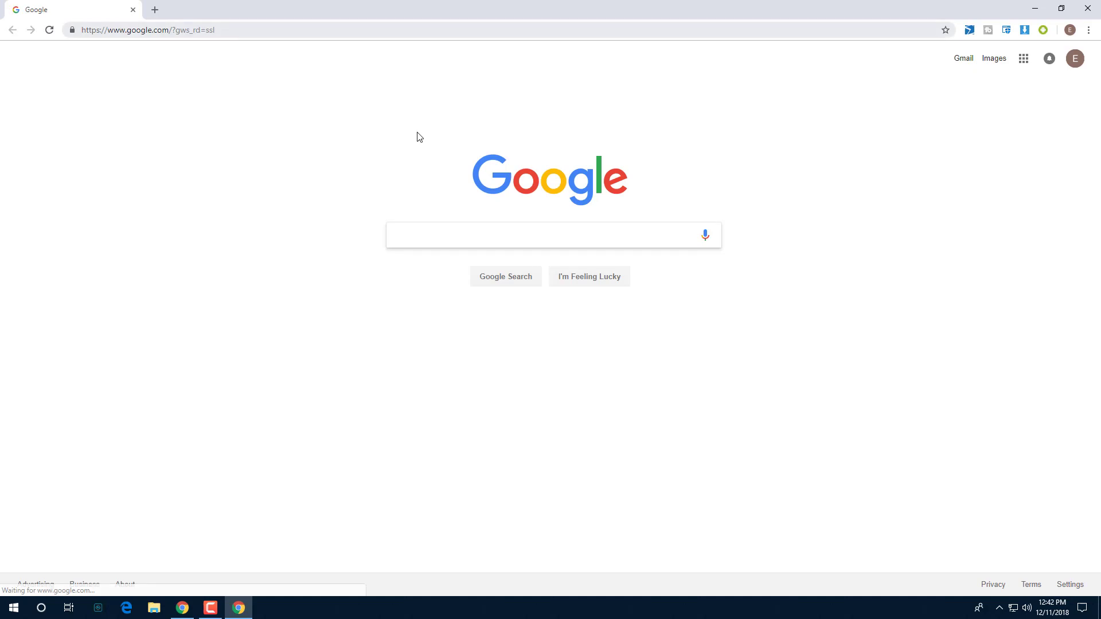
Search Google for 'regsofts registry repair' to reach the Free Window Registry Repair 4.1 page
left_click(433, 243)
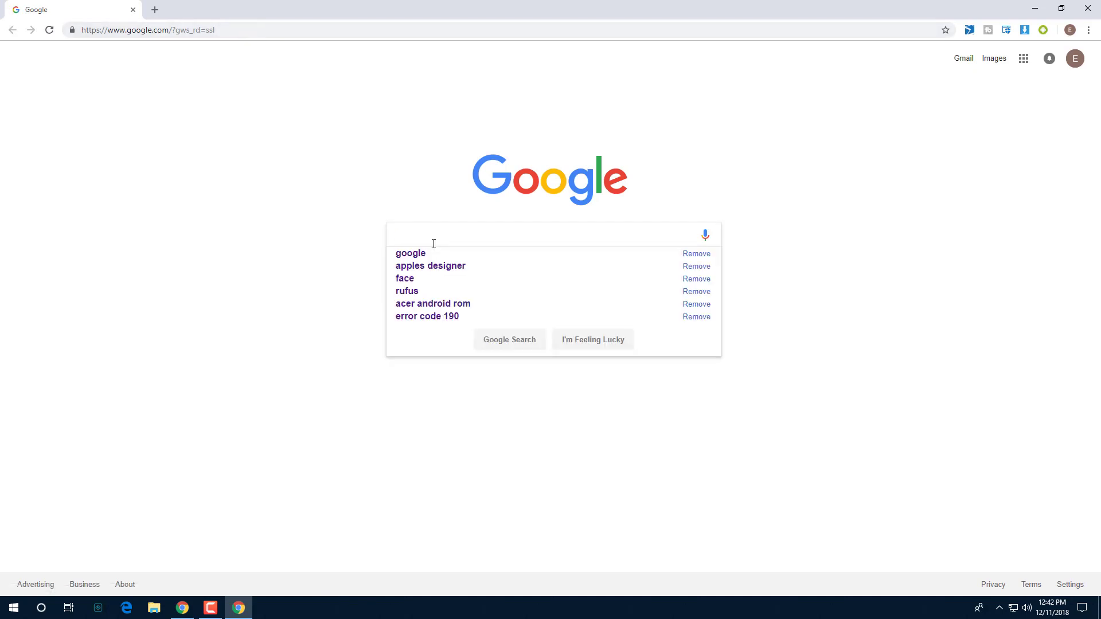
type("regsoft")
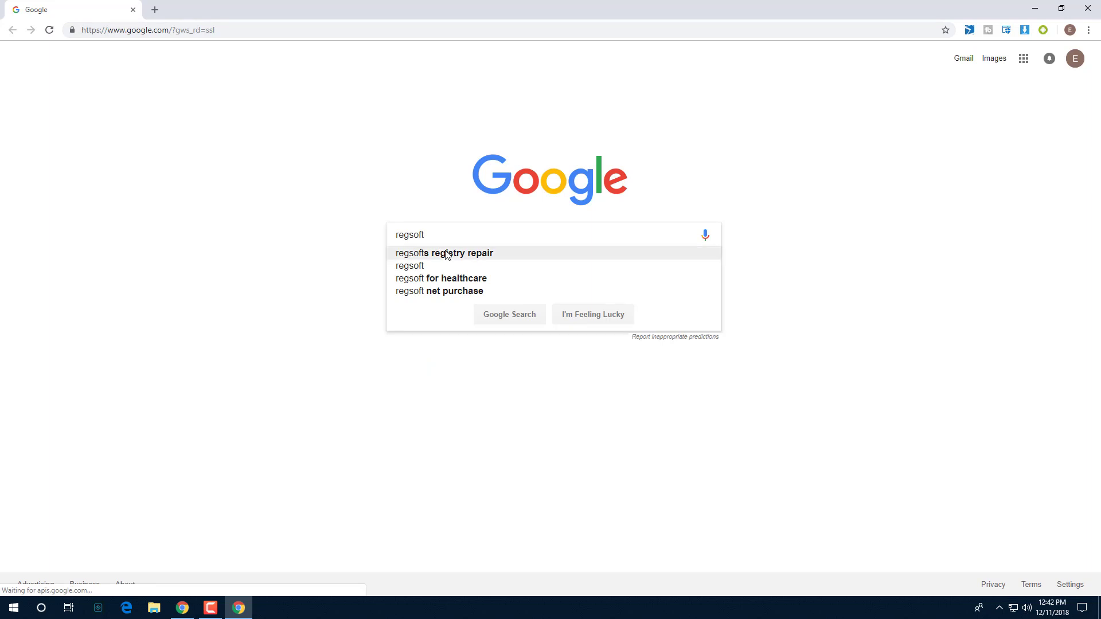
left_click(445, 254)
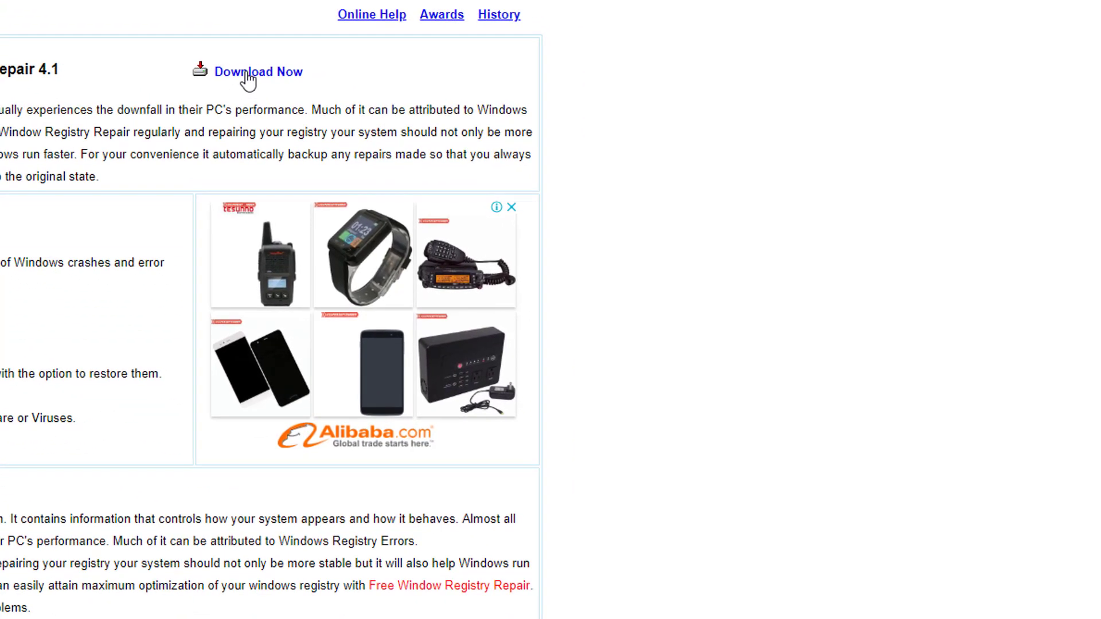
Download RegpairSetup.exe (798.81 KB) with IDM and open the installer
left_click(247, 74)
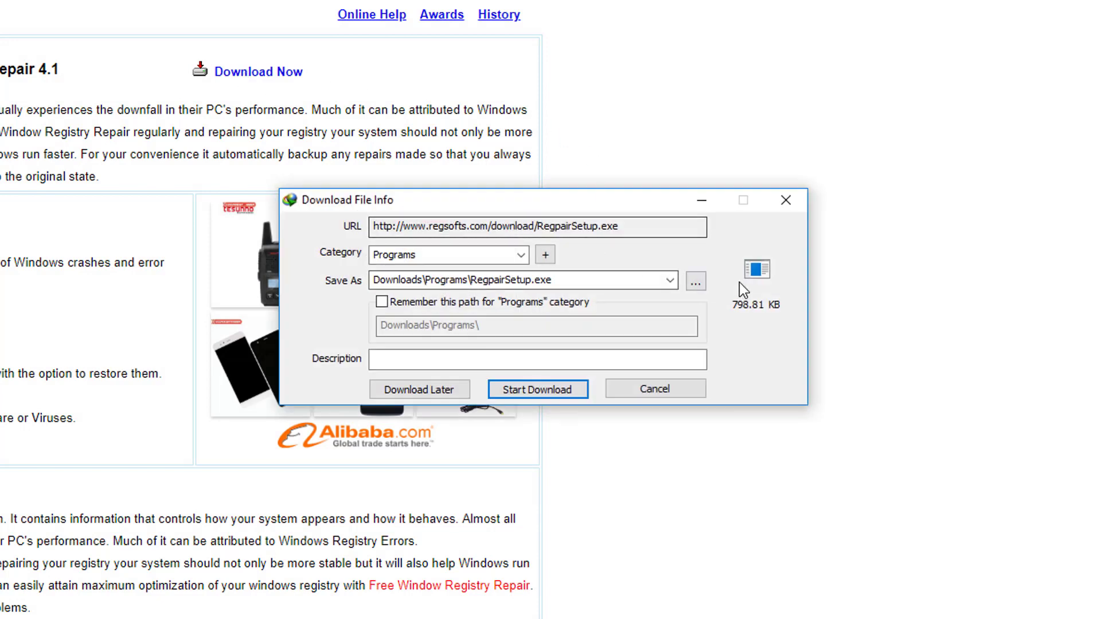
left_click(578, 392)
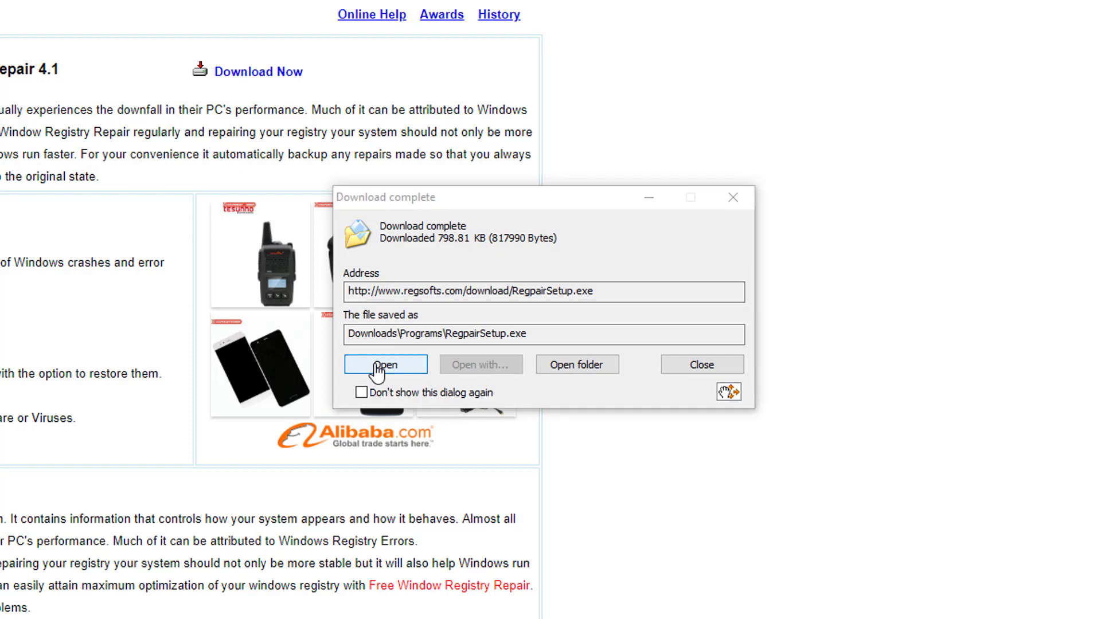
left_click(392, 367)
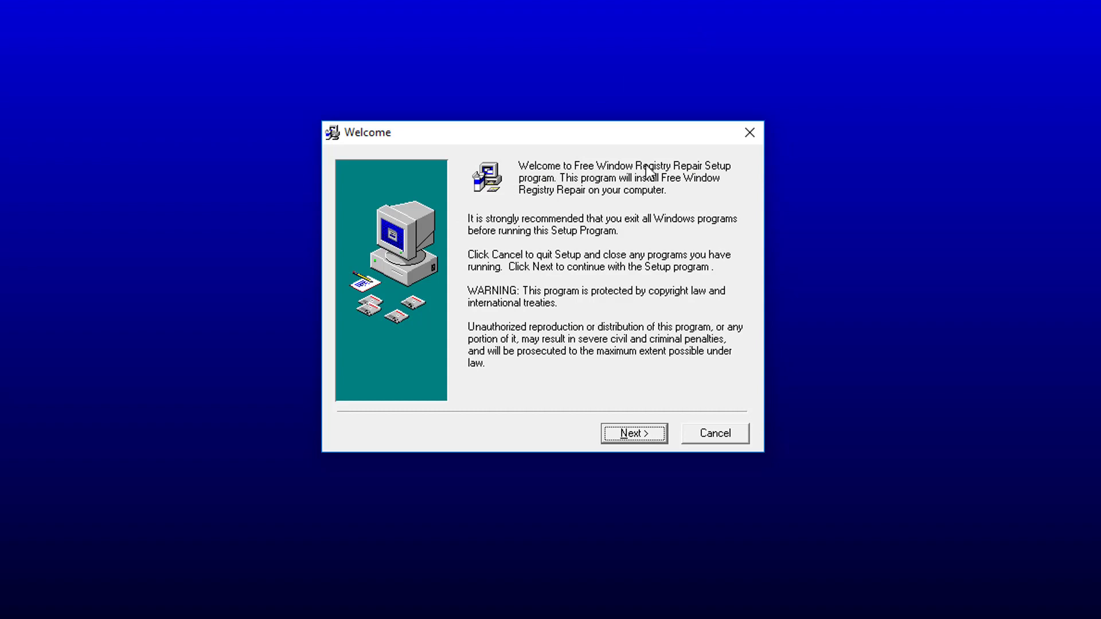
Install Free Window Registry Repair with the default program group and launch it
left_click(628, 423)
left_click(636, 432)
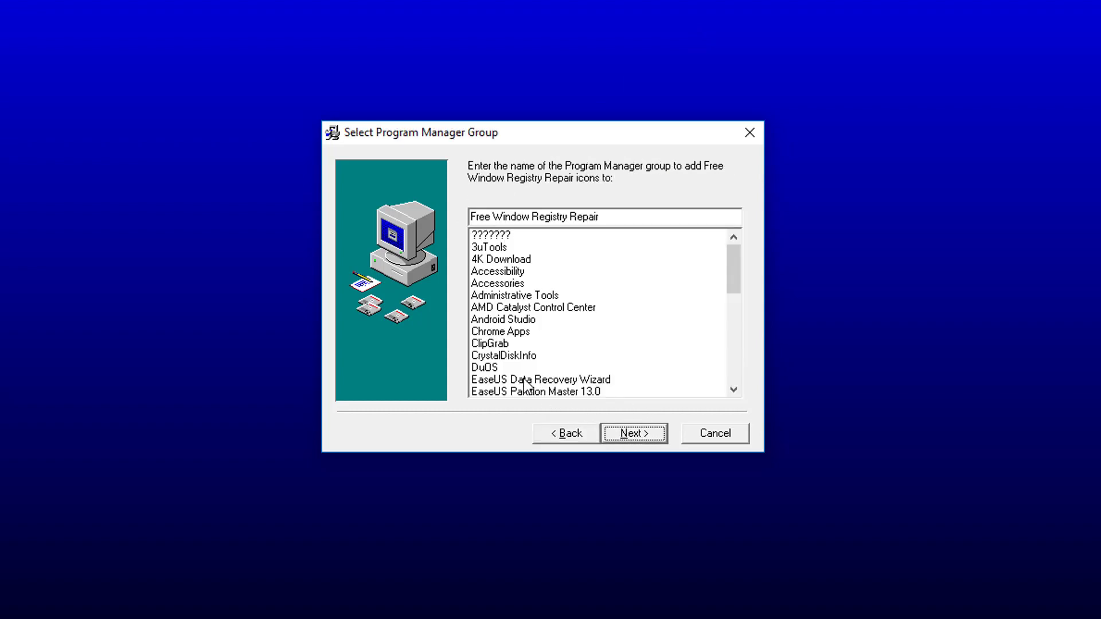
left_click(632, 432)
left_click(607, 428)
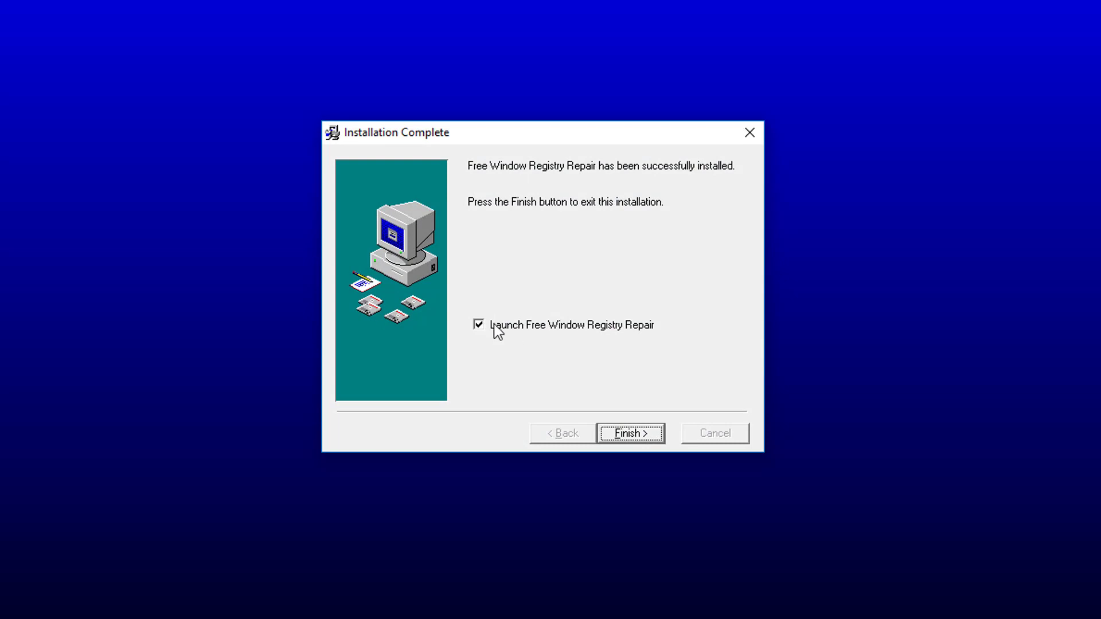
left_click(627, 431)
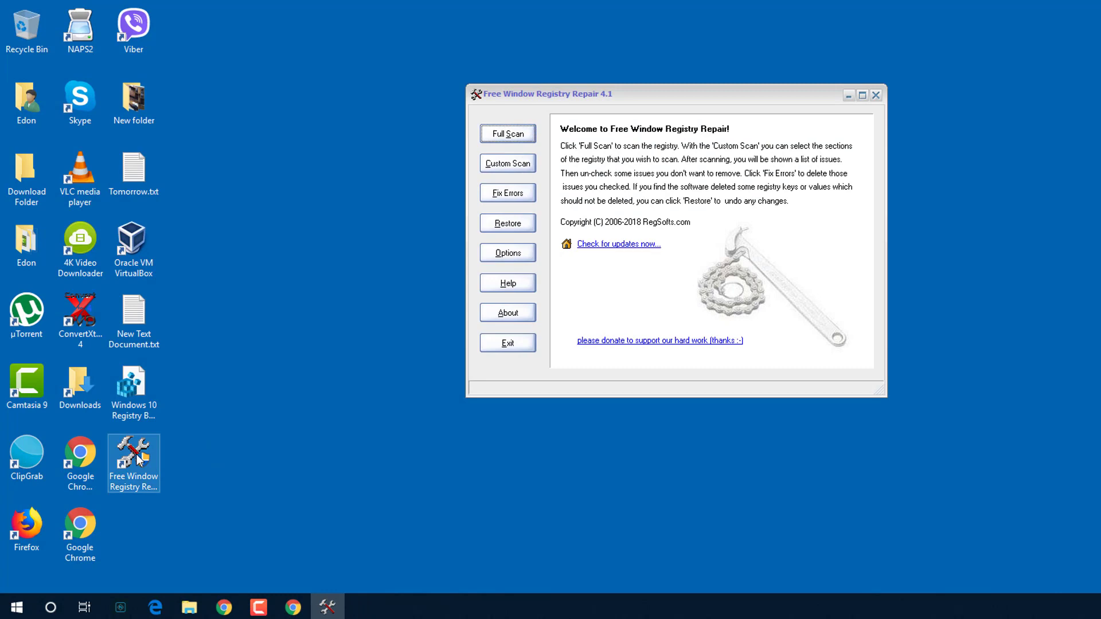
Relaunch Free Window Registry Repair from its desktop icon and run a Full Scan
left_click(875, 95)
double_click(133, 456)
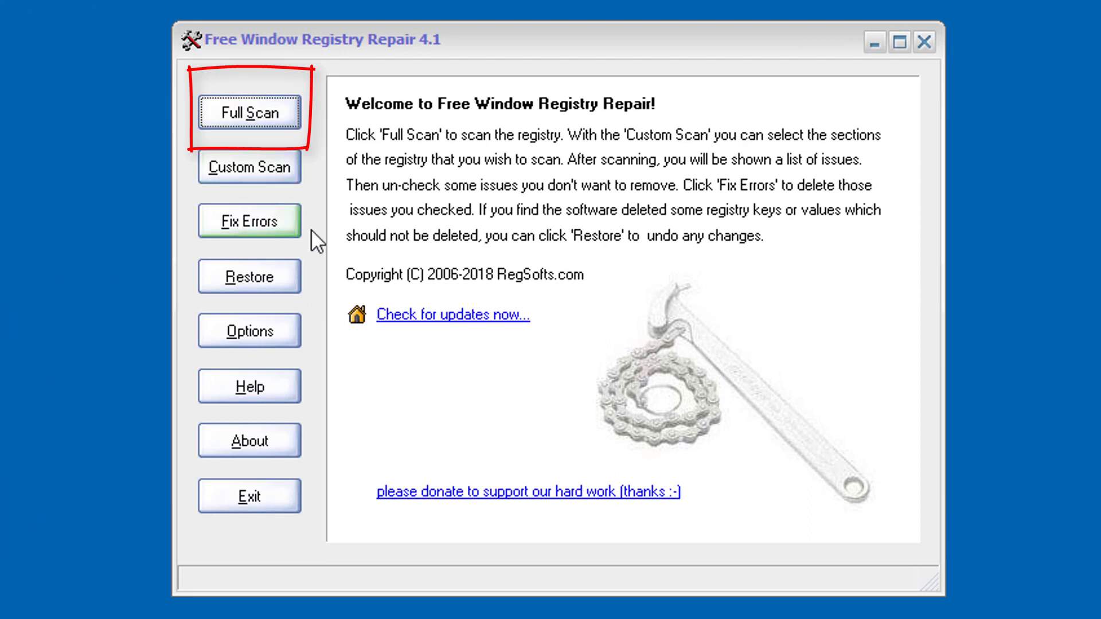
left_click(230, 127)
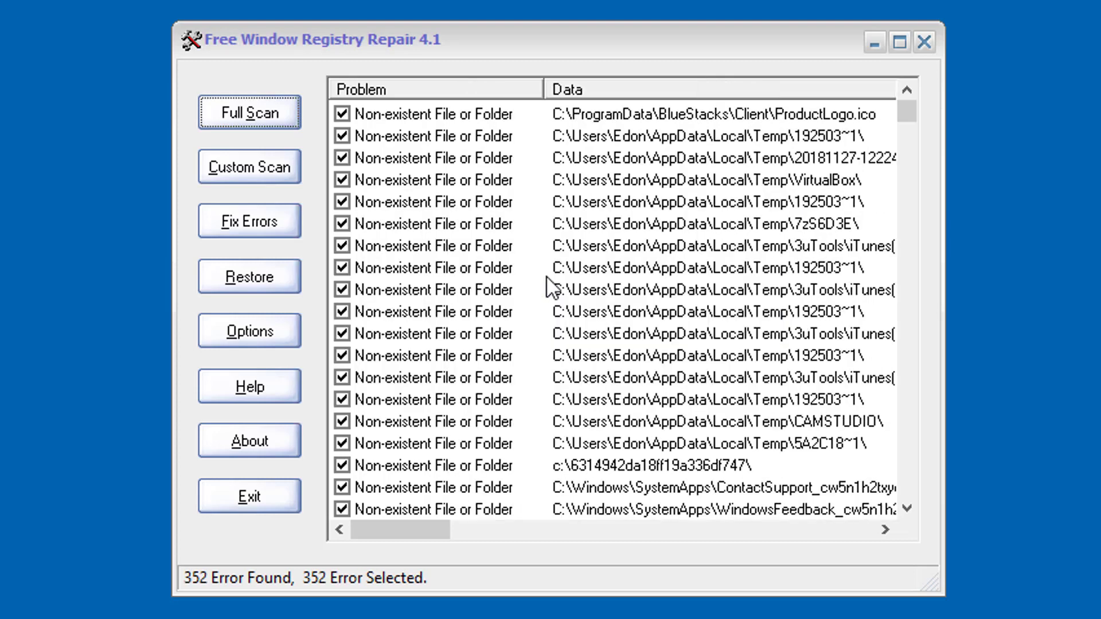
Review the 352 listed registry errors and fix them all
scroll(648, 289, "down", 13)
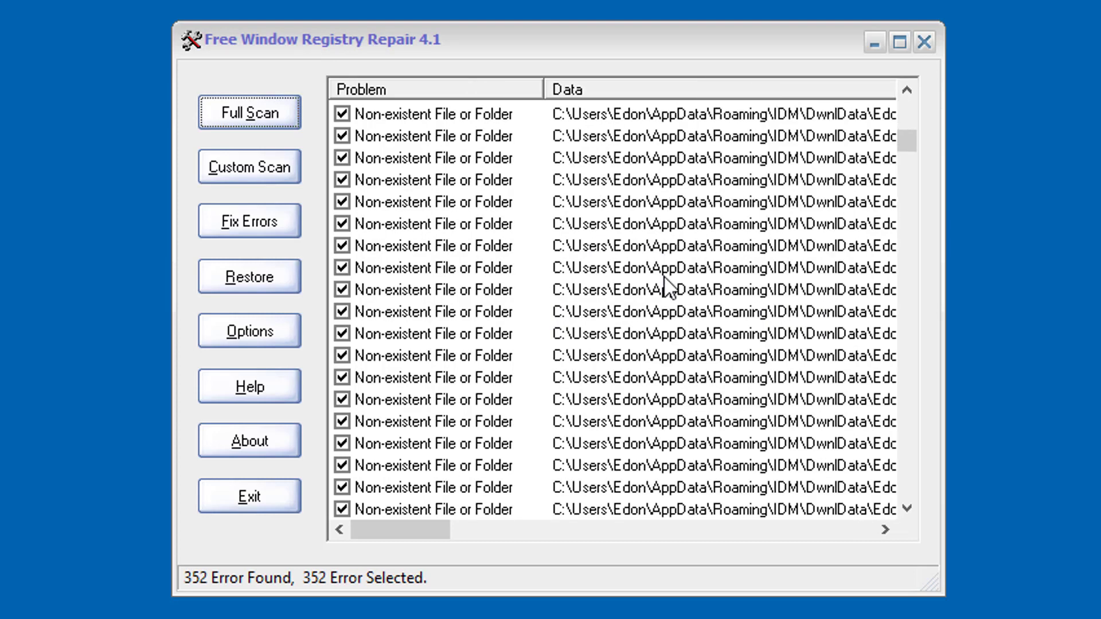
scroll(518, 406, "down", 20)
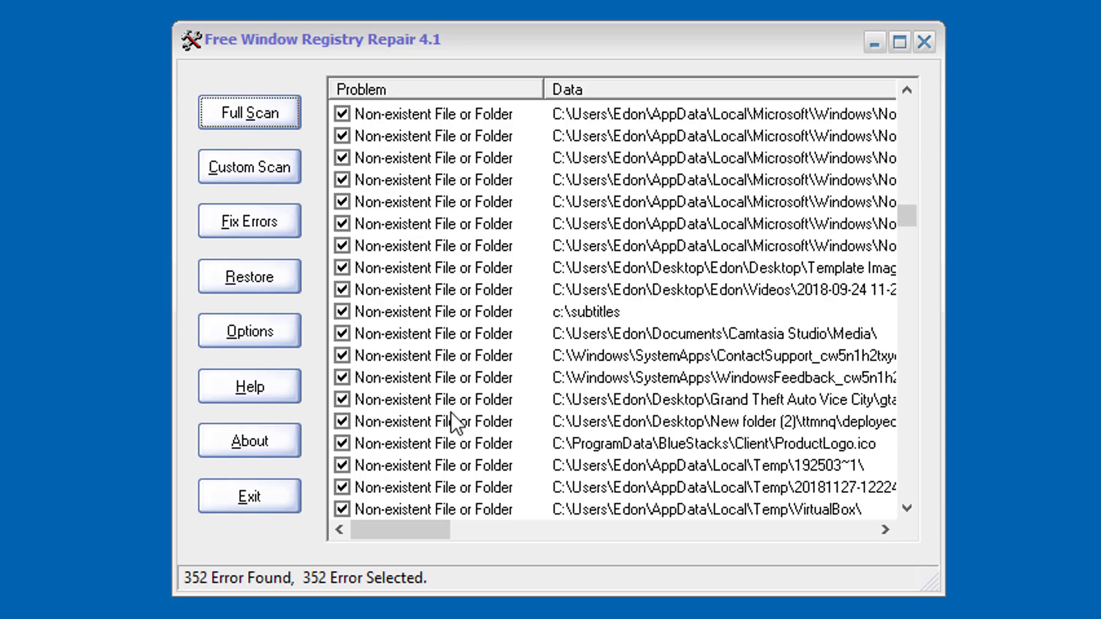
scroll(456, 421, "down", 20)
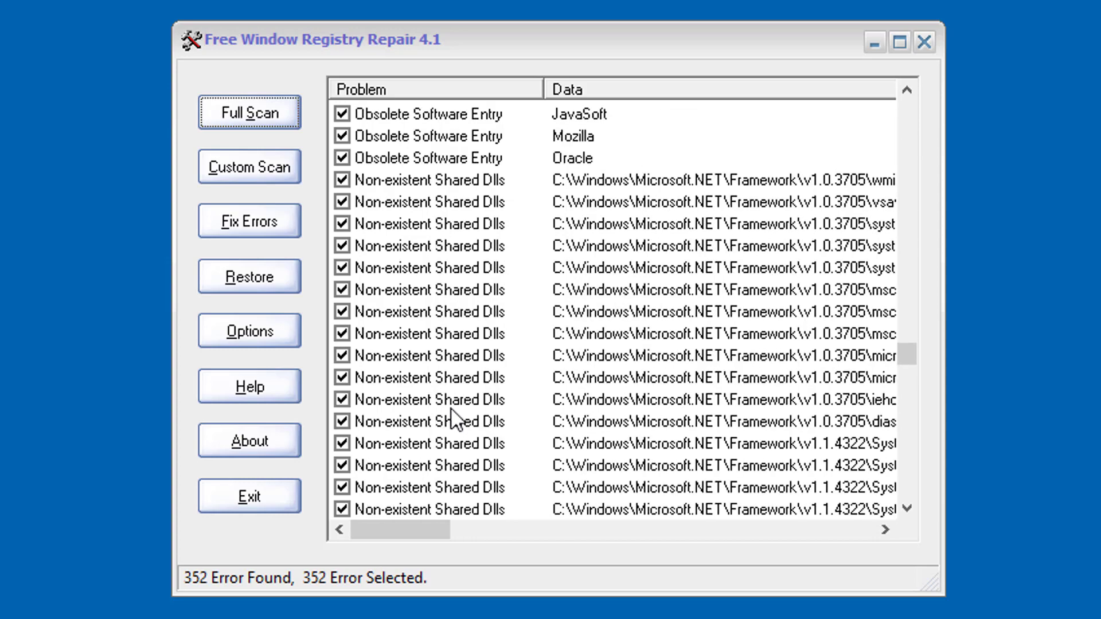
scroll(457, 417, "down", 3)
scroll(467, 405, "up", 3)
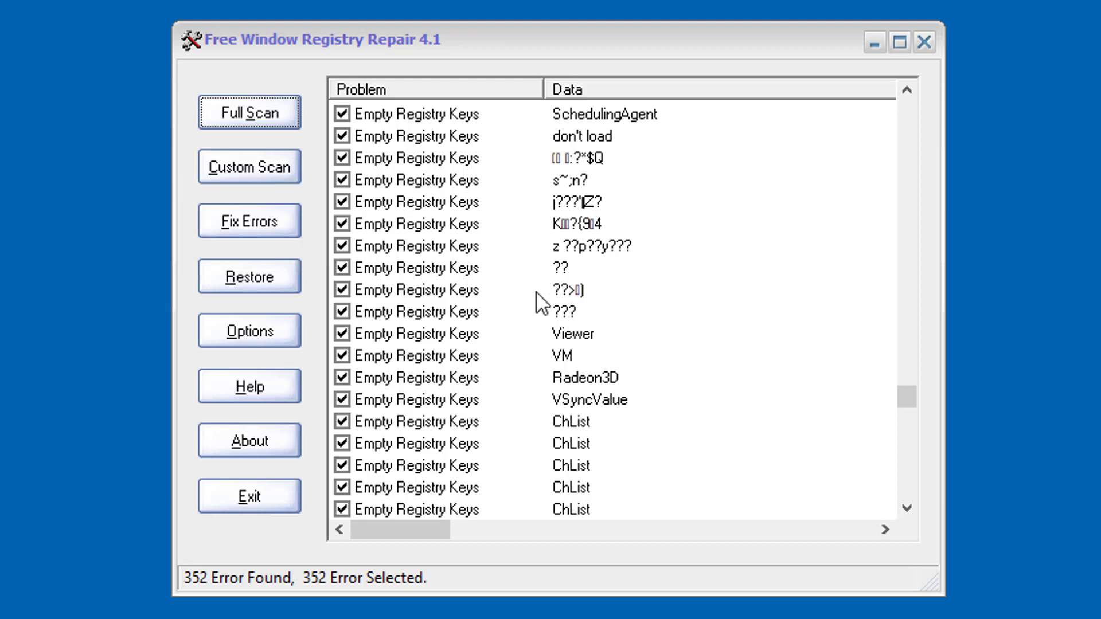
scroll(530, 342, "down", 20)
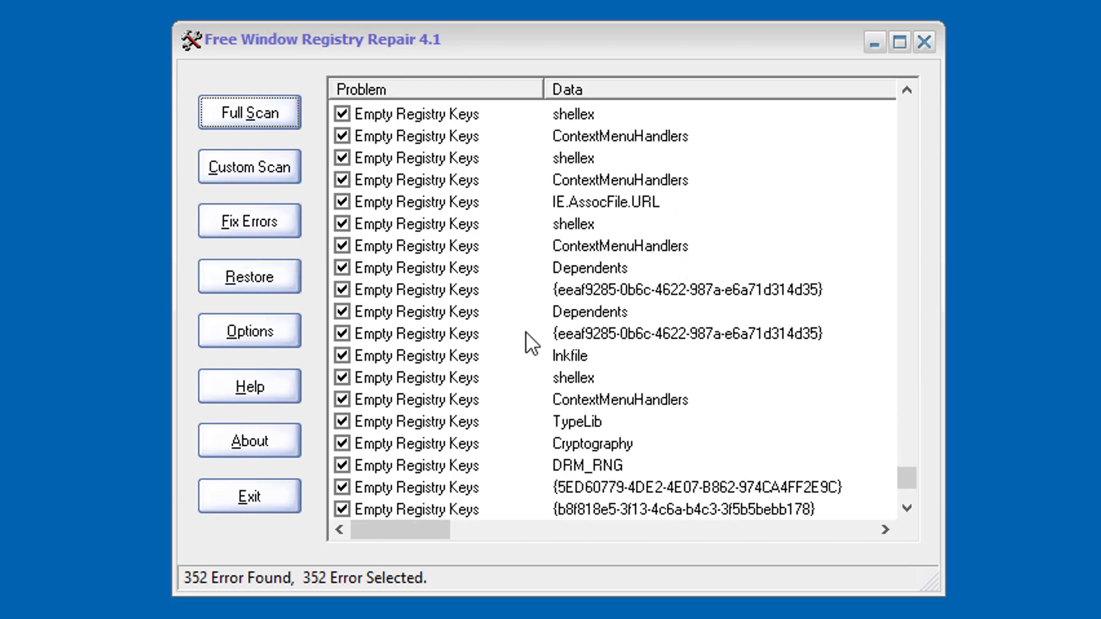
scroll(531, 343, "up", 6)
scroll(530, 342, "down", 9)
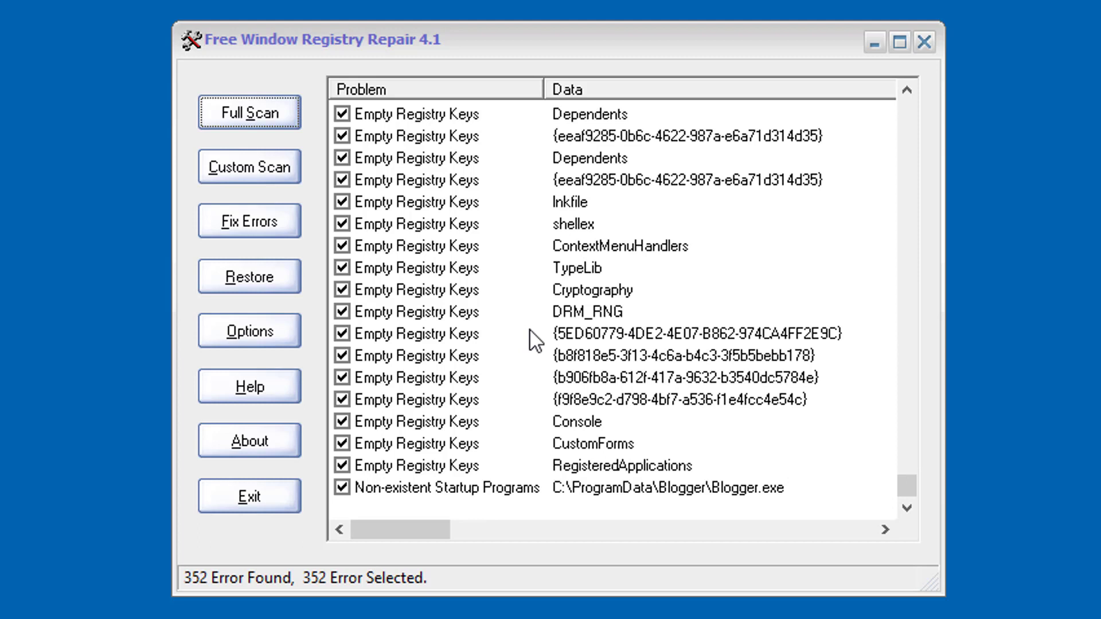
left_click(253, 220)
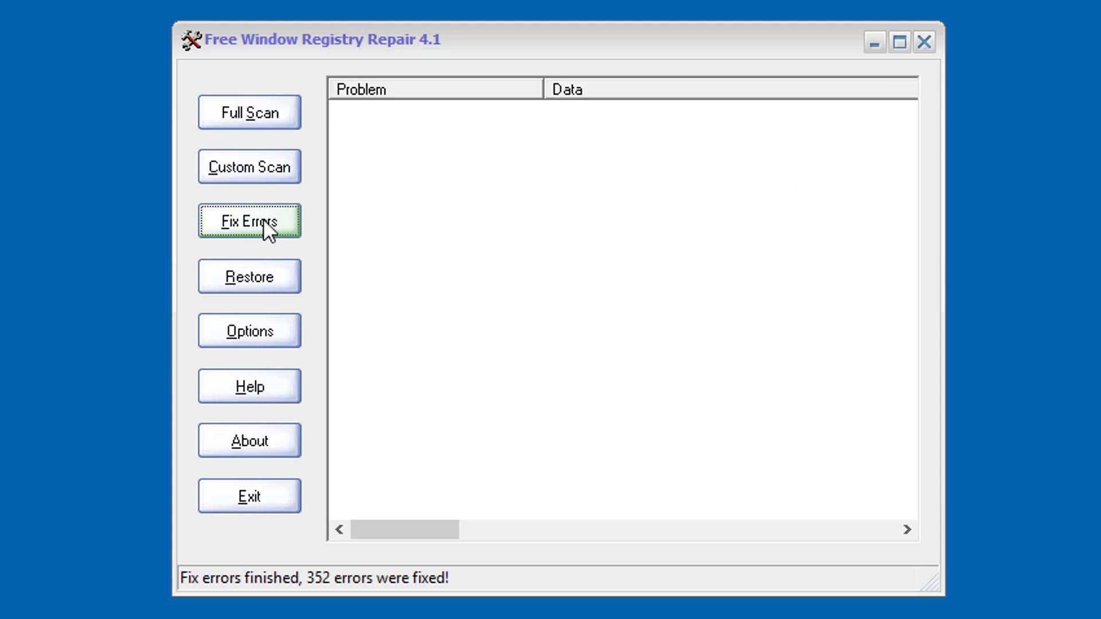
Run a second Full Scan, which finds 20 empty registry key errors
left_click(244, 107)
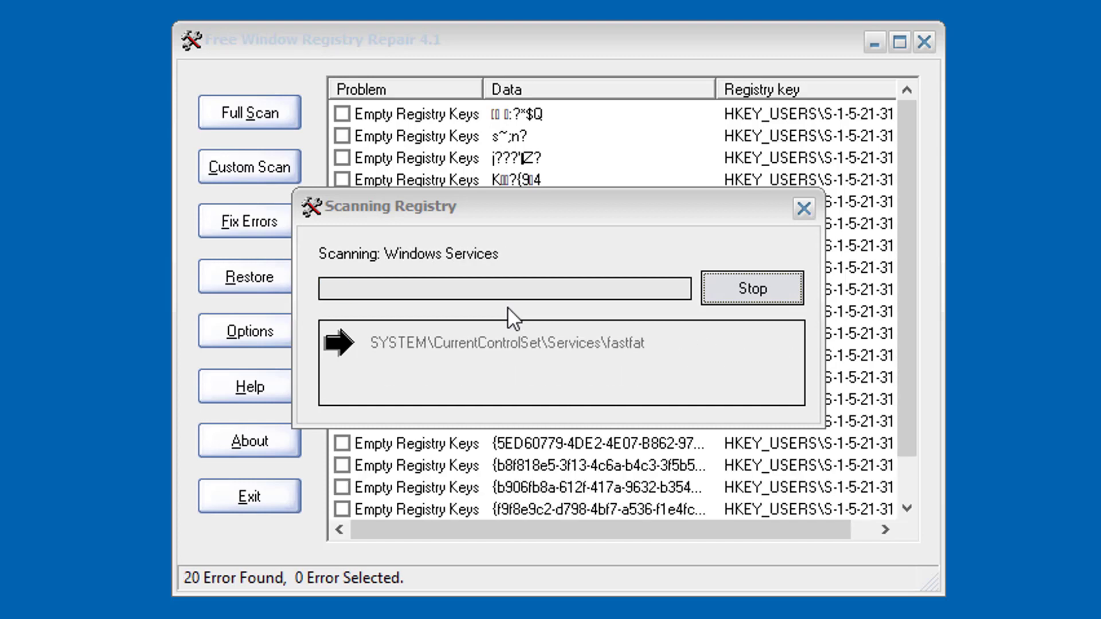
Review the 20 empty registry key errors and fix them all
scroll(510, 316, "down", 1)
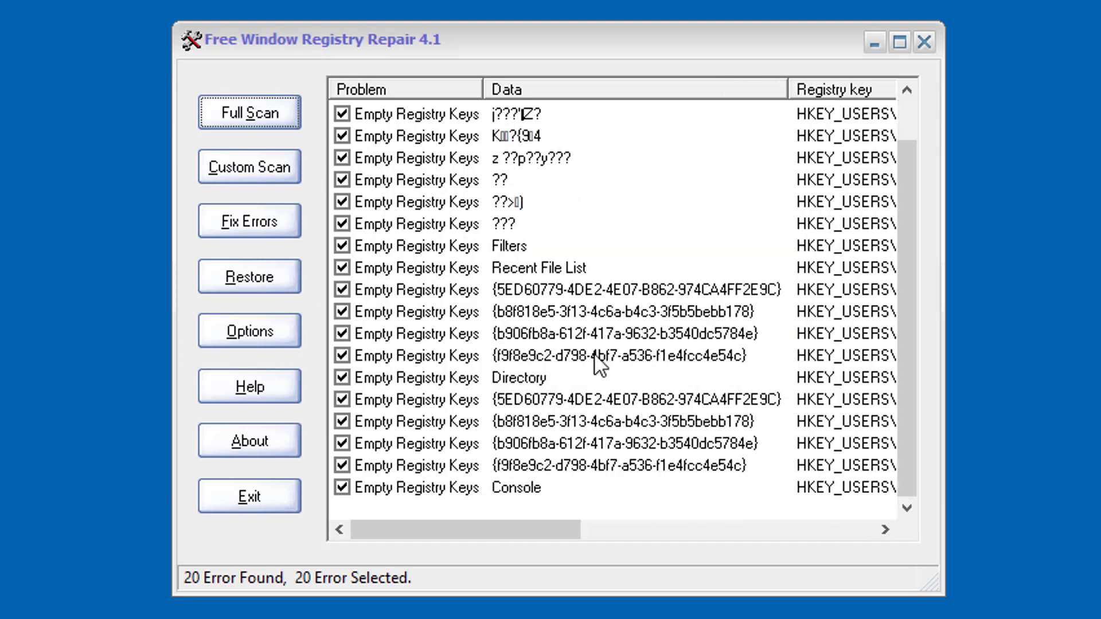
scroll(532, 331, "up", 1)
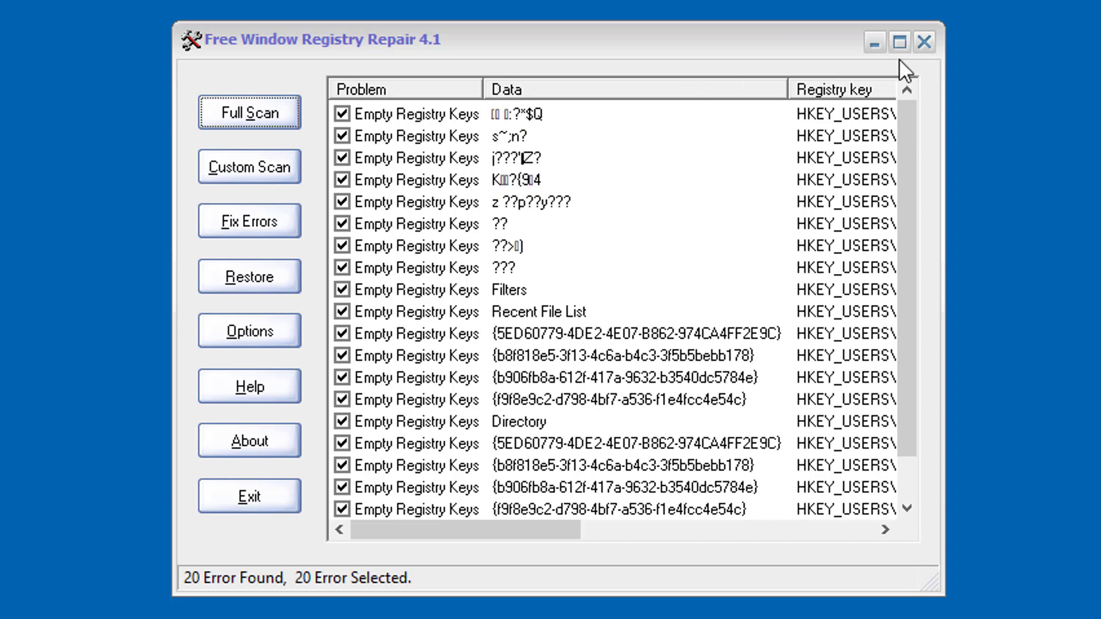
left_click_drag(496, 532, 809, 537)
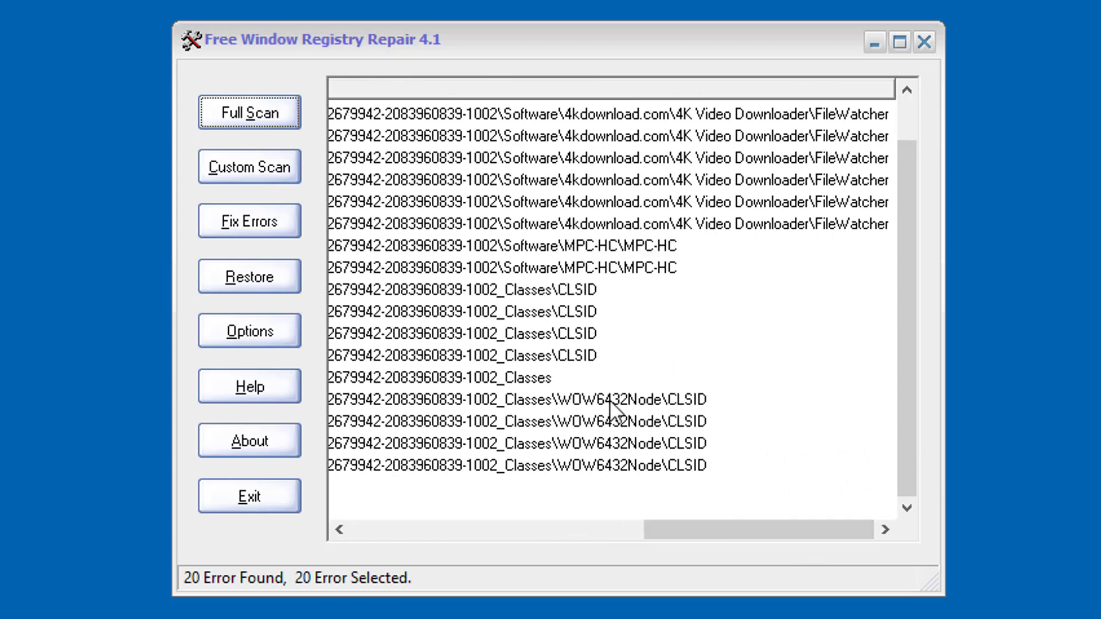
left_click_drag(685, 530, 372, 506)
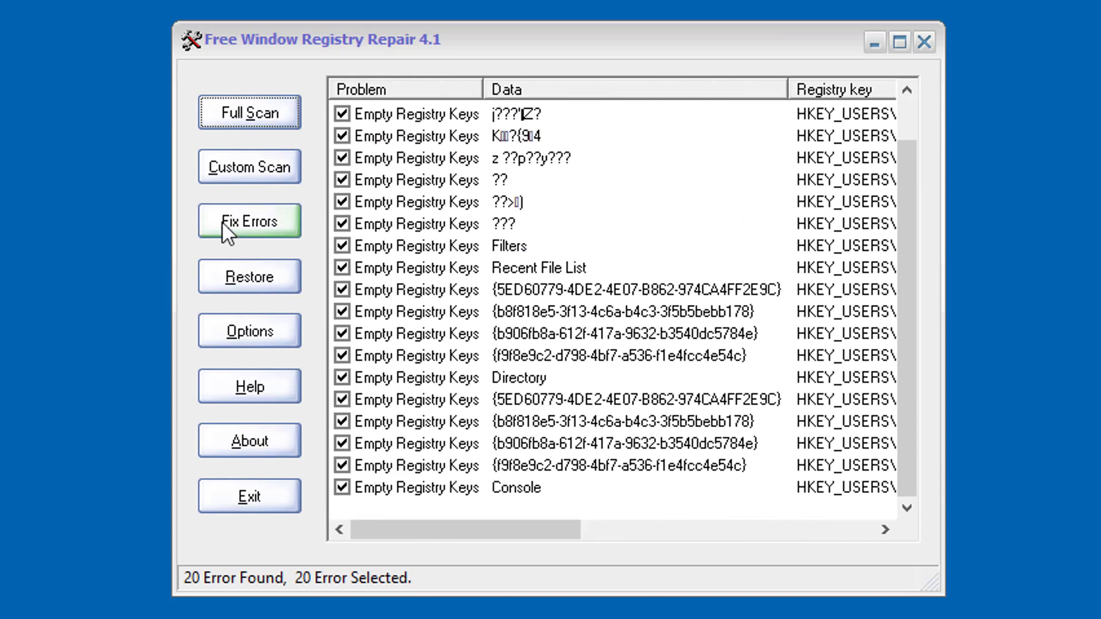
left_click(251, 221)
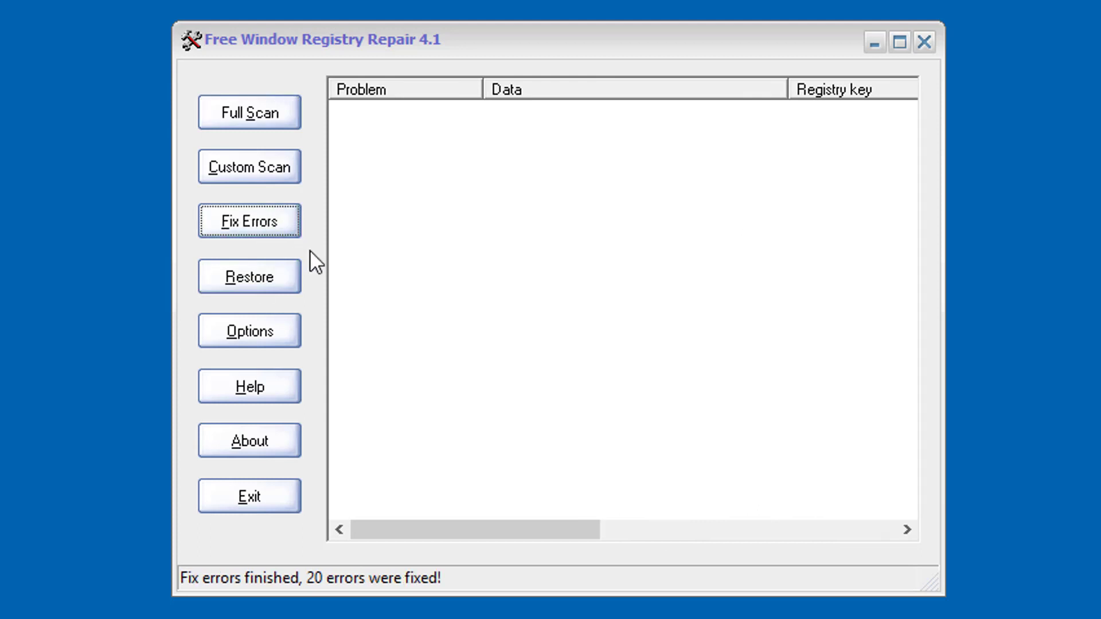
Open the Restore backups list and browse for a backup folder, collapsing This PC to show the Desktop
left_click(250, 280)
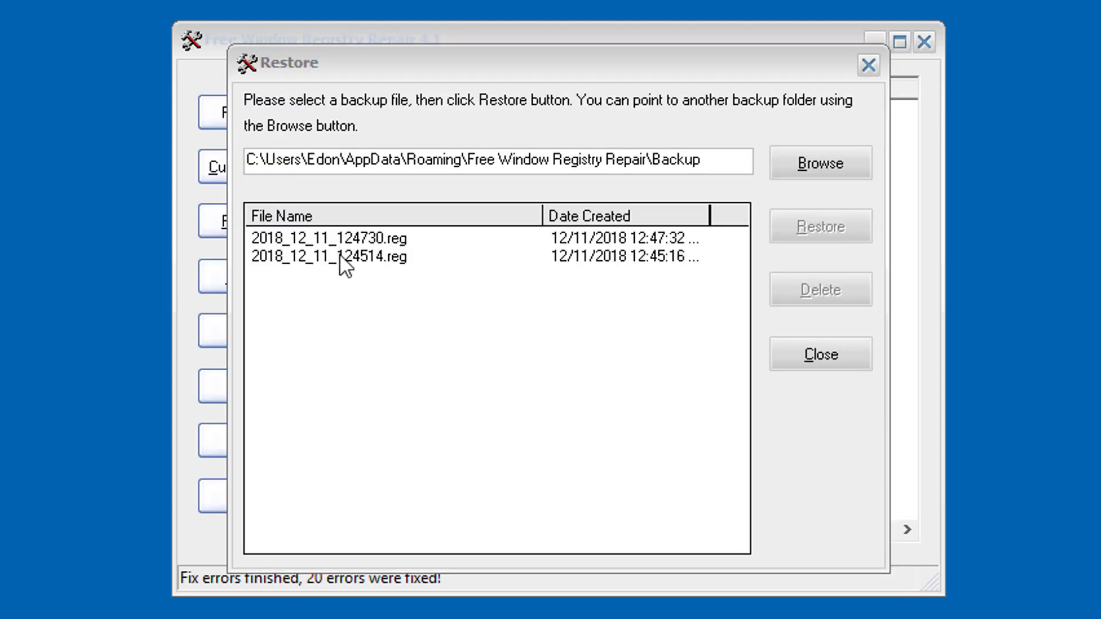
left_click(809, 163)
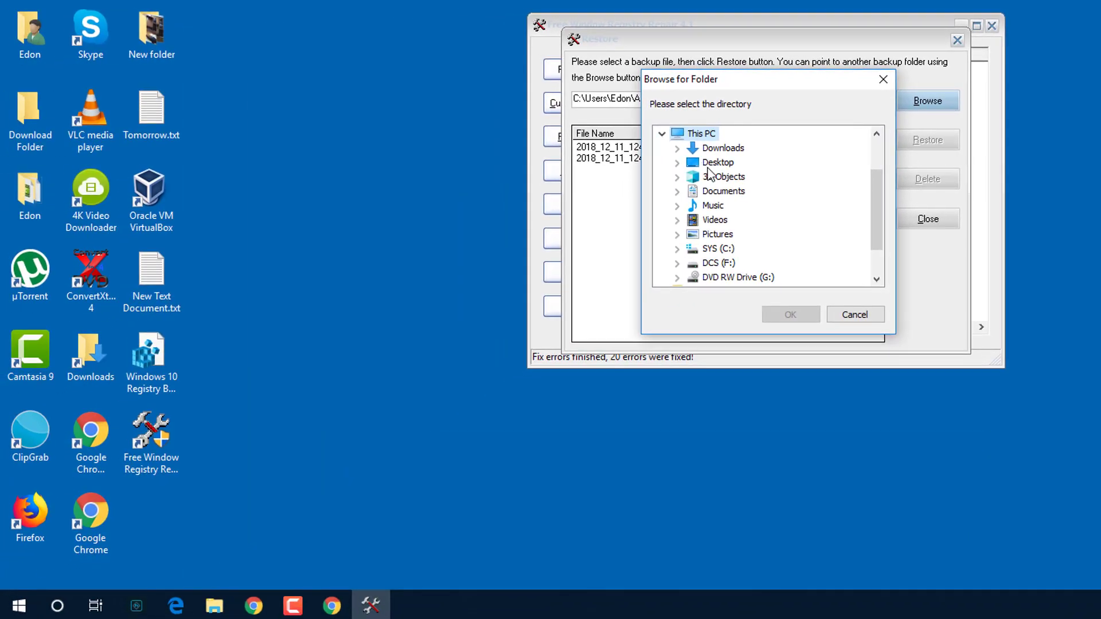
left_click(542, 237)
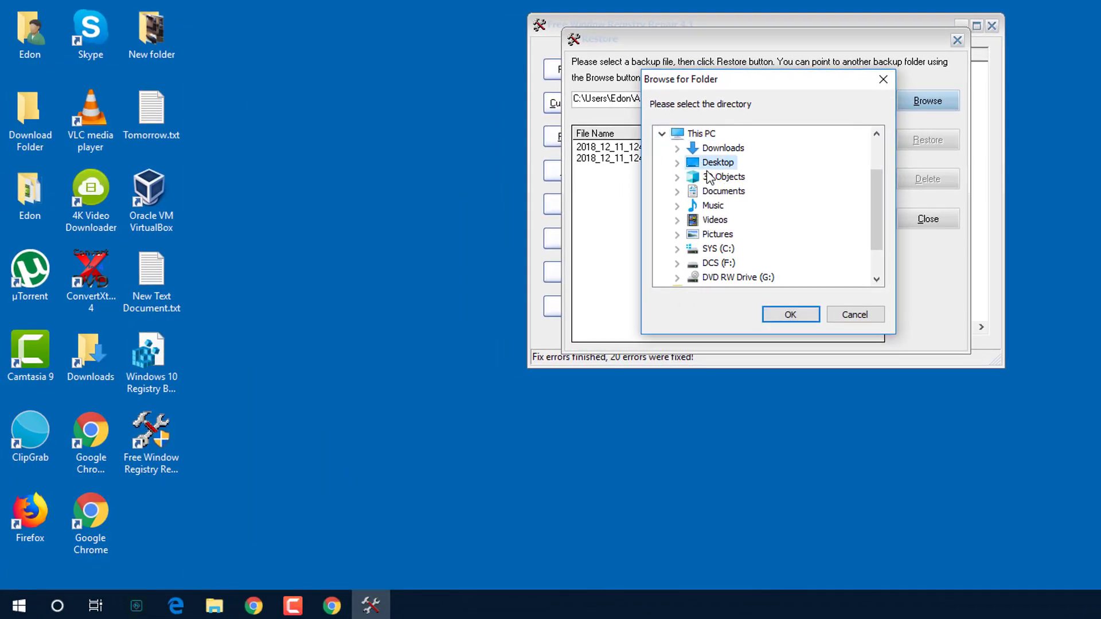
left_click(662, 135)
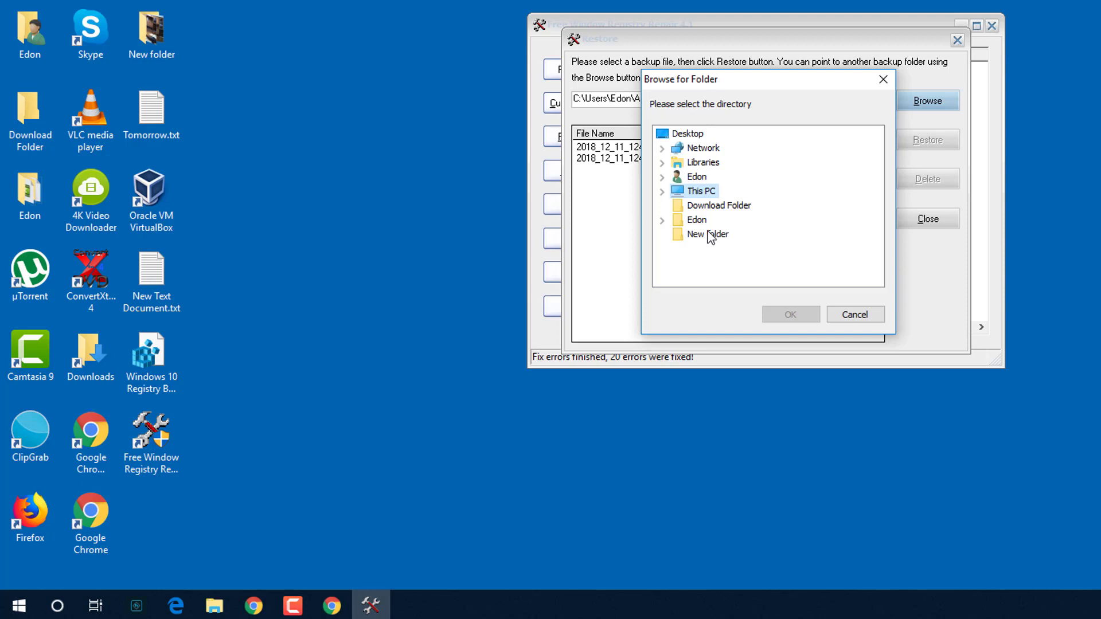
left_click(150, 359)
Create a desktop folder 'Restire Registry Backup' and move Windows 10 Registry Backup.reg into it
right_click(337, 288)
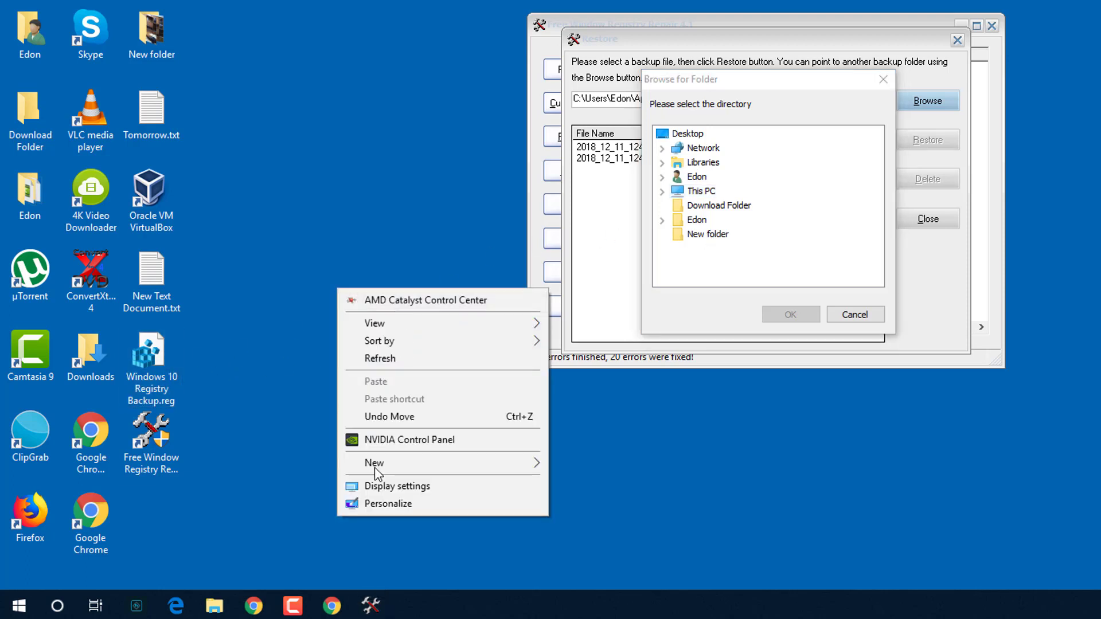
mouse_move(401, 469)
left_click(567, 227)
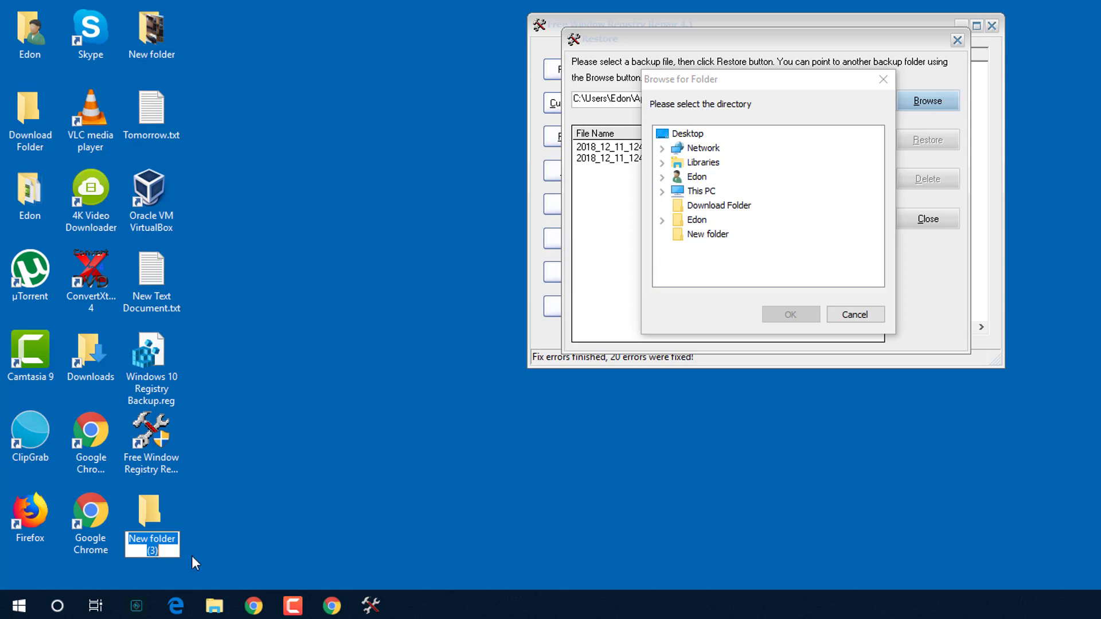
type("Resti")
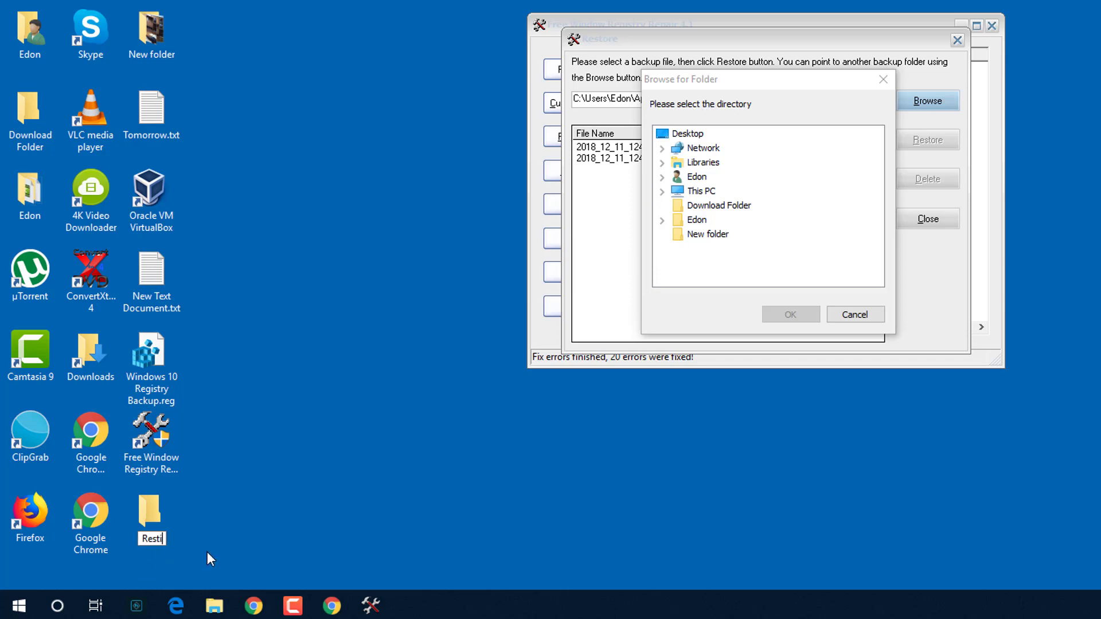
type("re Regis")
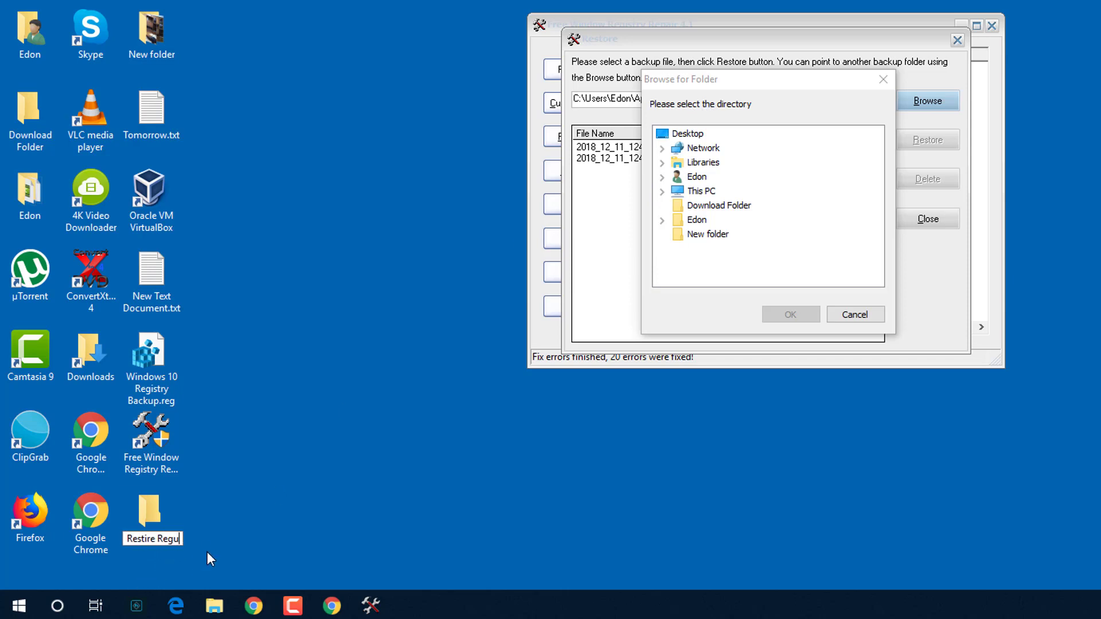
type("try")
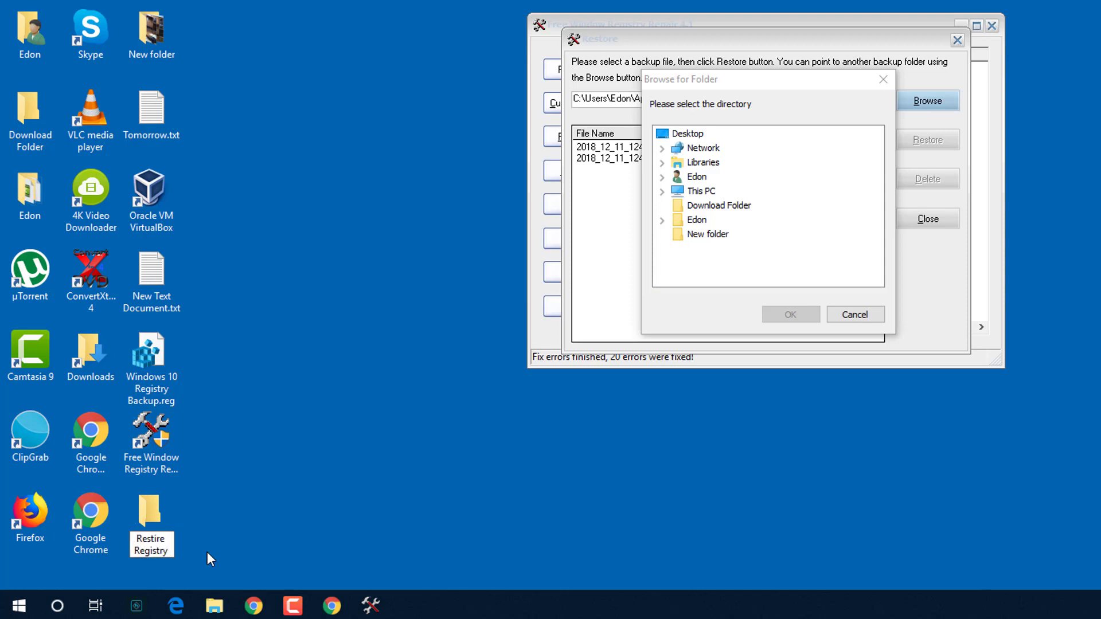
type(" B")
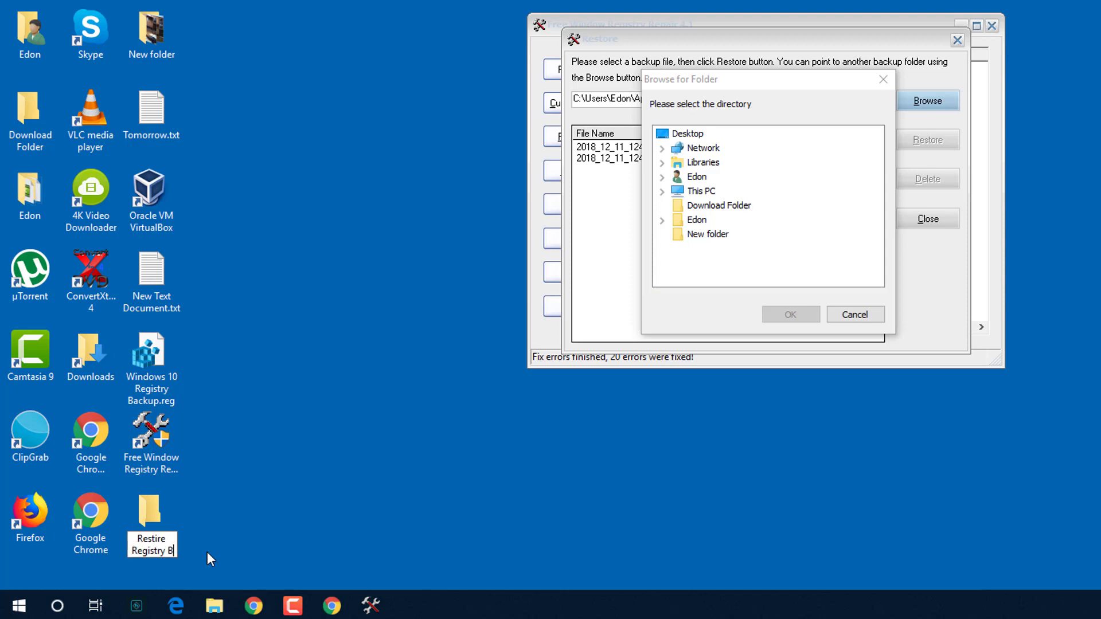
type("ackup")
key("Return")
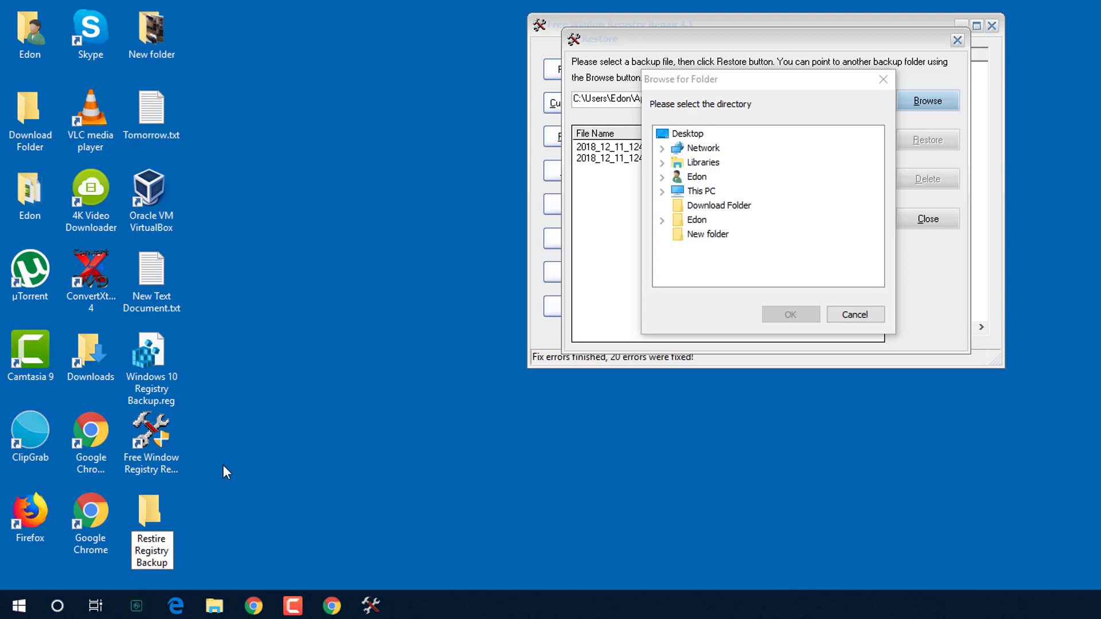
left_click_drag(162, 356, 184, 509)
left_click(220, 531)
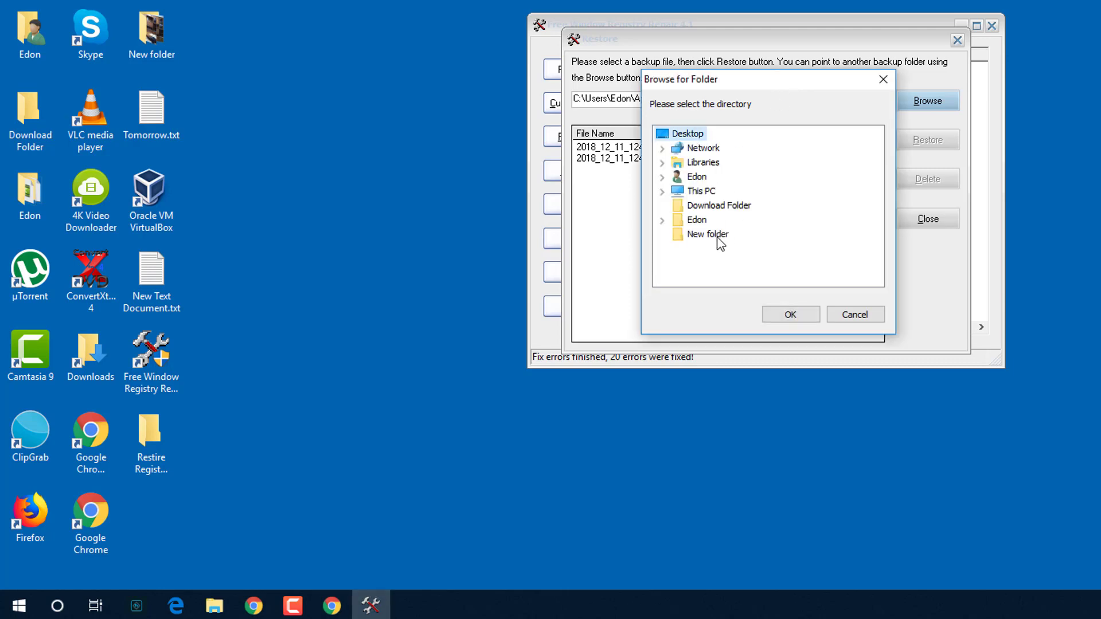
Refresh the folder picker and select the new Restire Registry Backup folder under Desktop
left_click(854, 314)
left_click(926, 101)
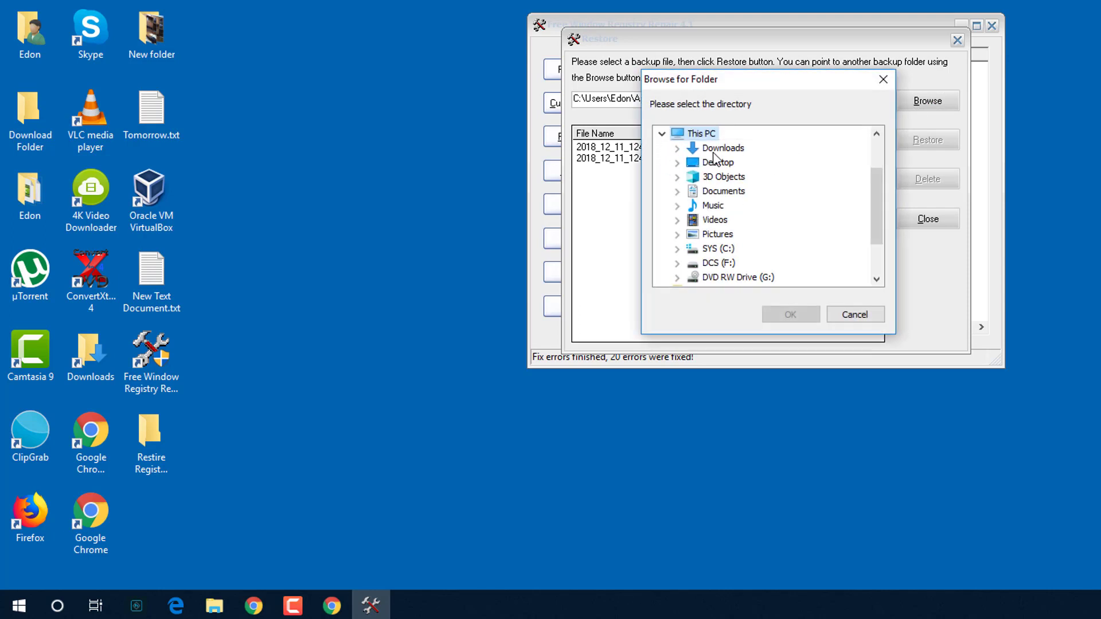
double_click(715, 164)
left_click(737, 222)
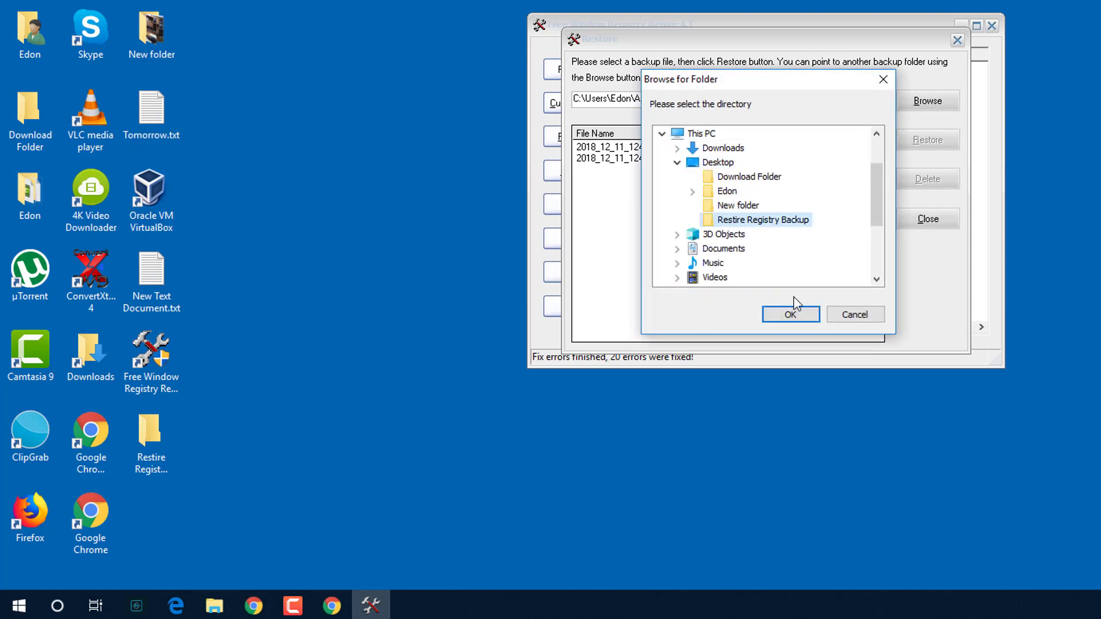
Correct the desktop folder's name to 'Restore Registry Backup'
left_click(149, 435)
left_click(151, 464)
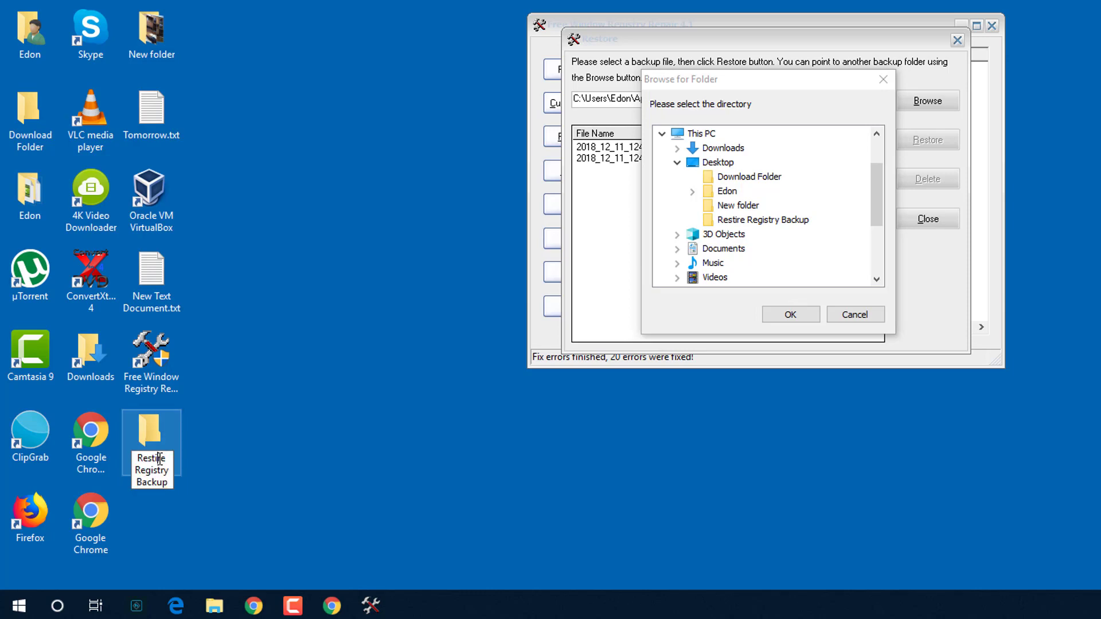
left_click(158, 459)
key("BackSpace")
type("o")
key("Return")
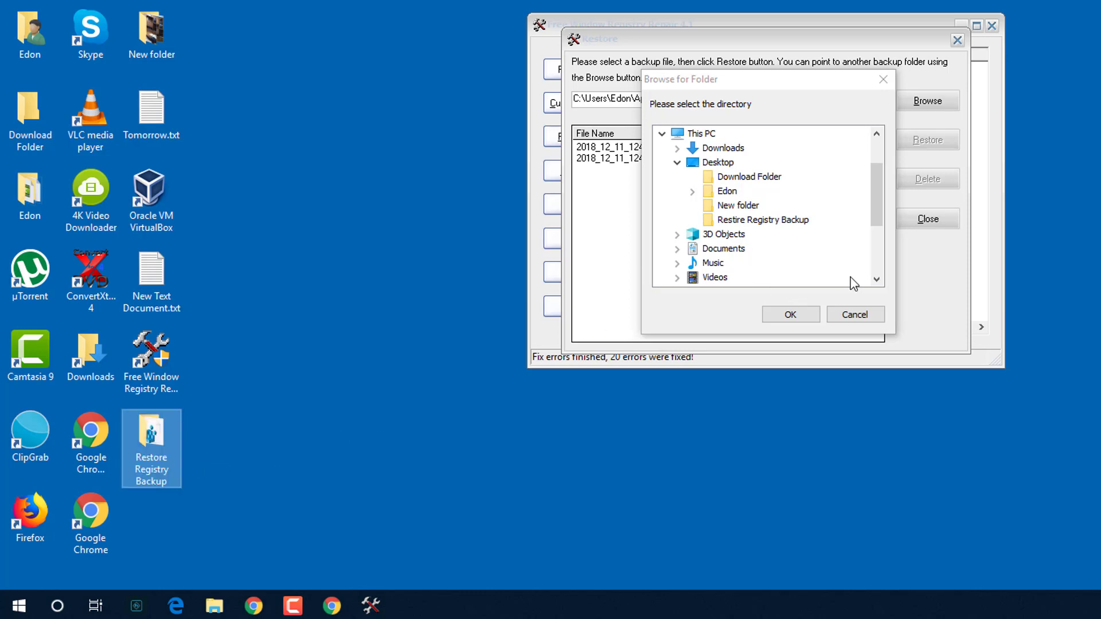
Set Restore Registry Backup as the backup folder, select Windows 10 Registry Backup.reg, and close Restore
left_click(852, 293)
left_click(854, 314)
left_click(940, 102)
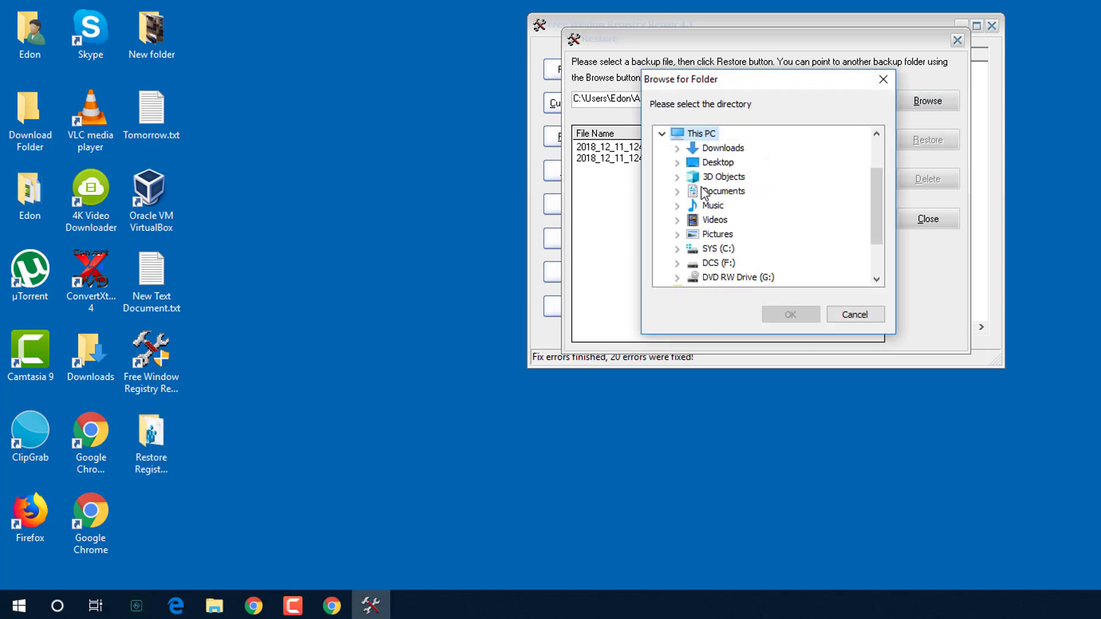
left_click(680, 163)
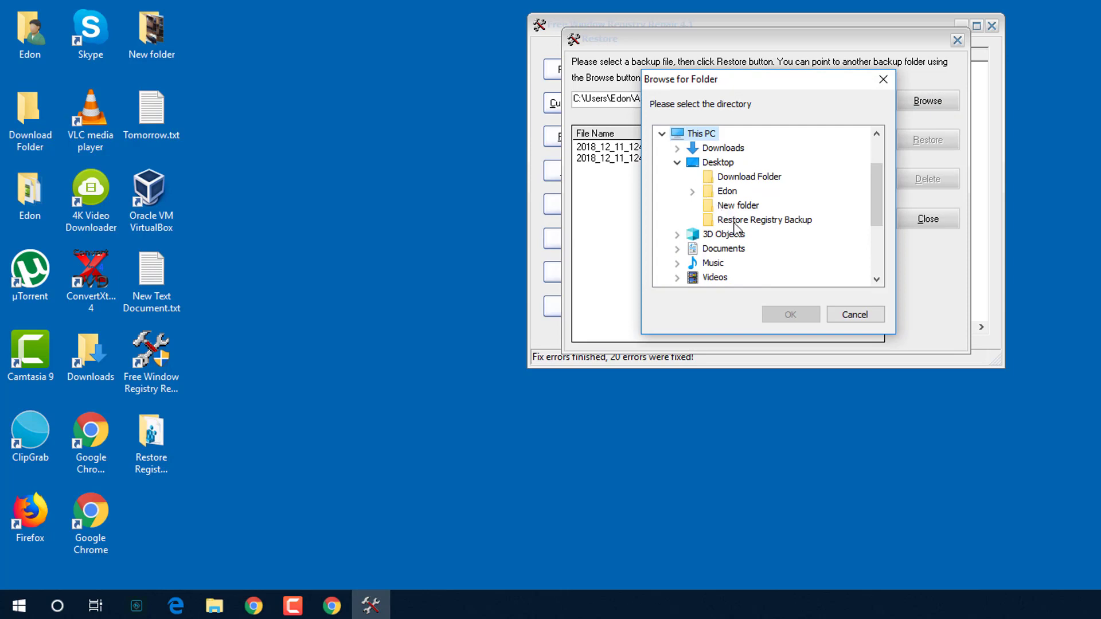
left_click(736, 221)
left_click(802, 317)
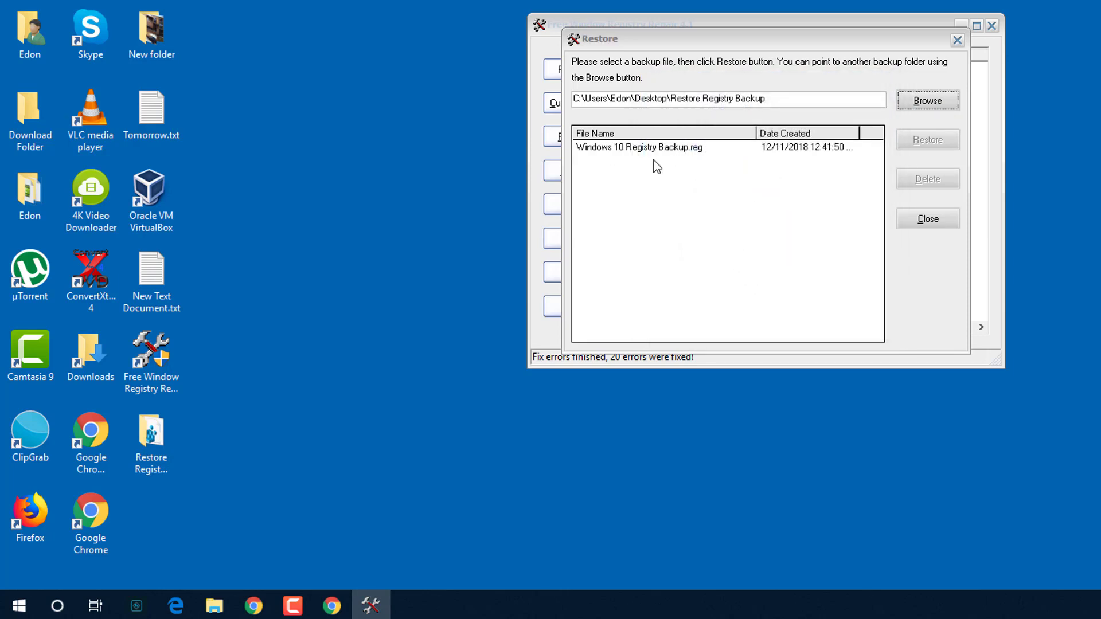
left_click(678, 152)
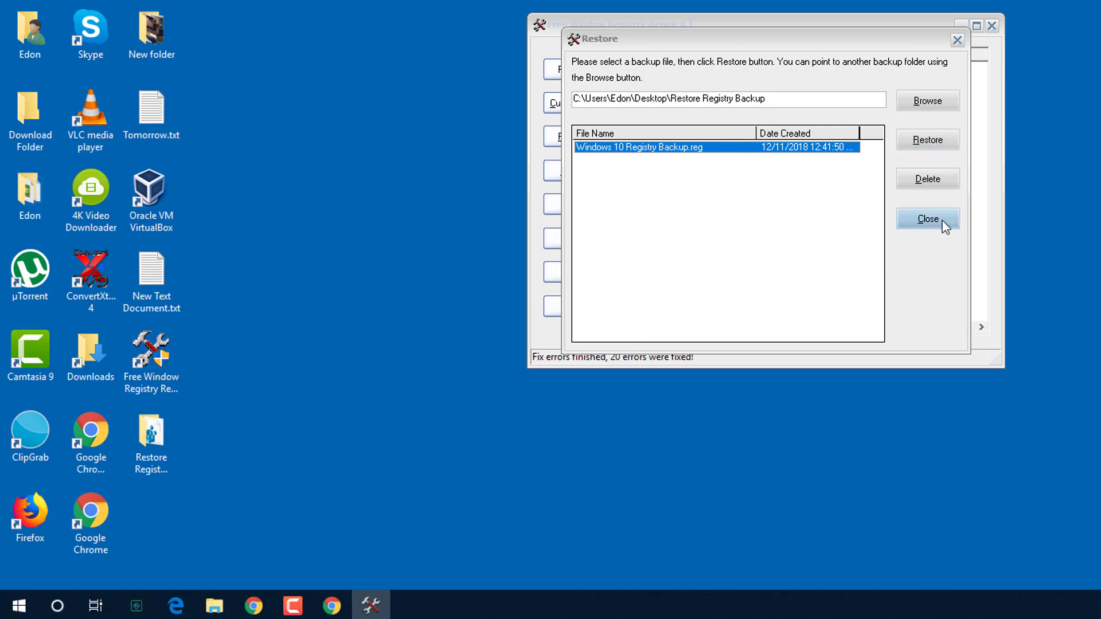
left_click(928, 220)
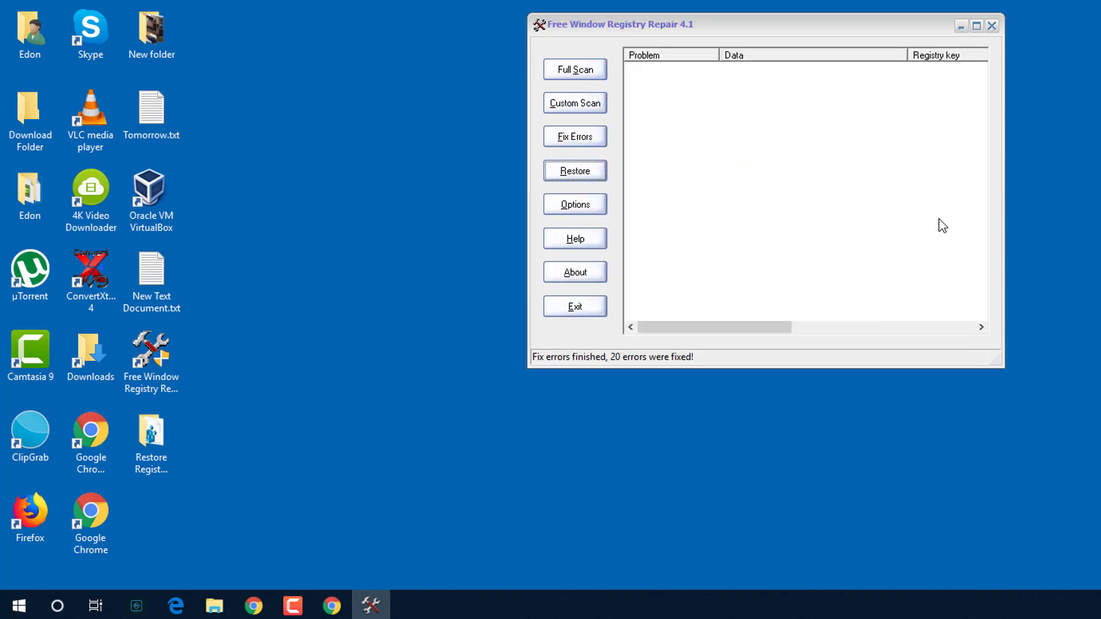
Close Free Window Registry Repair, run regedit as administrator, and open its File menu
left_click(992, 25)
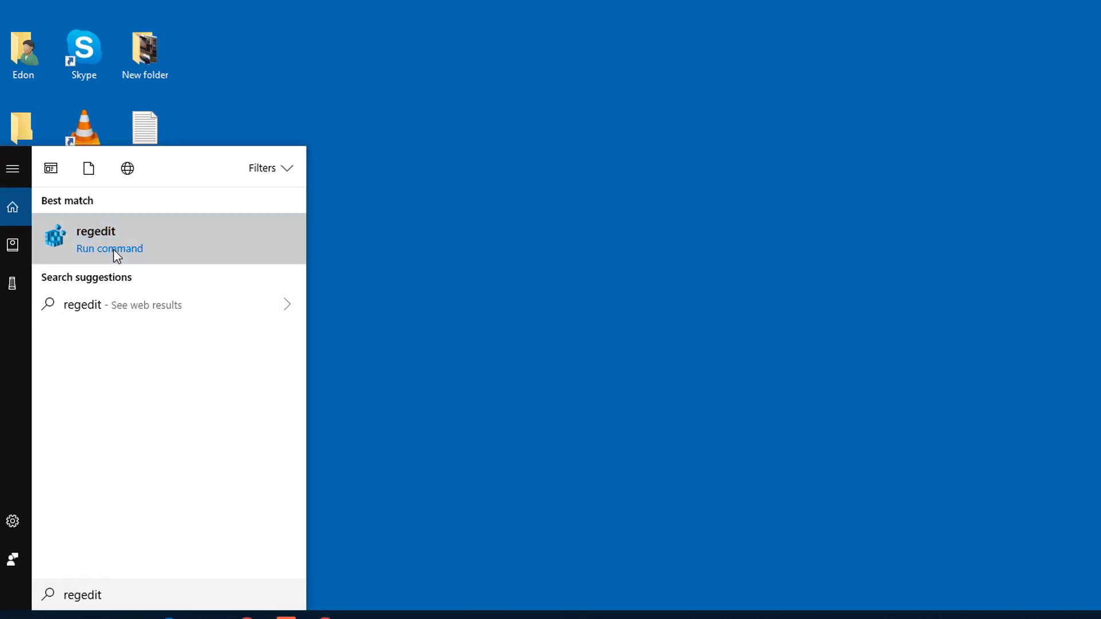
right_click(122, 229)
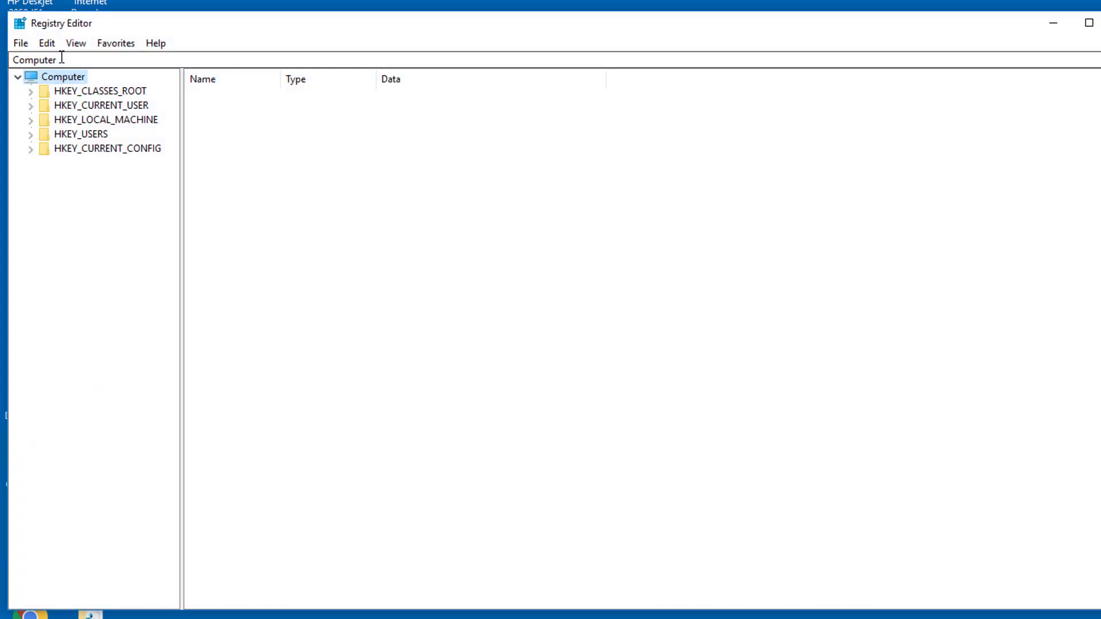
left_click(20, 46)
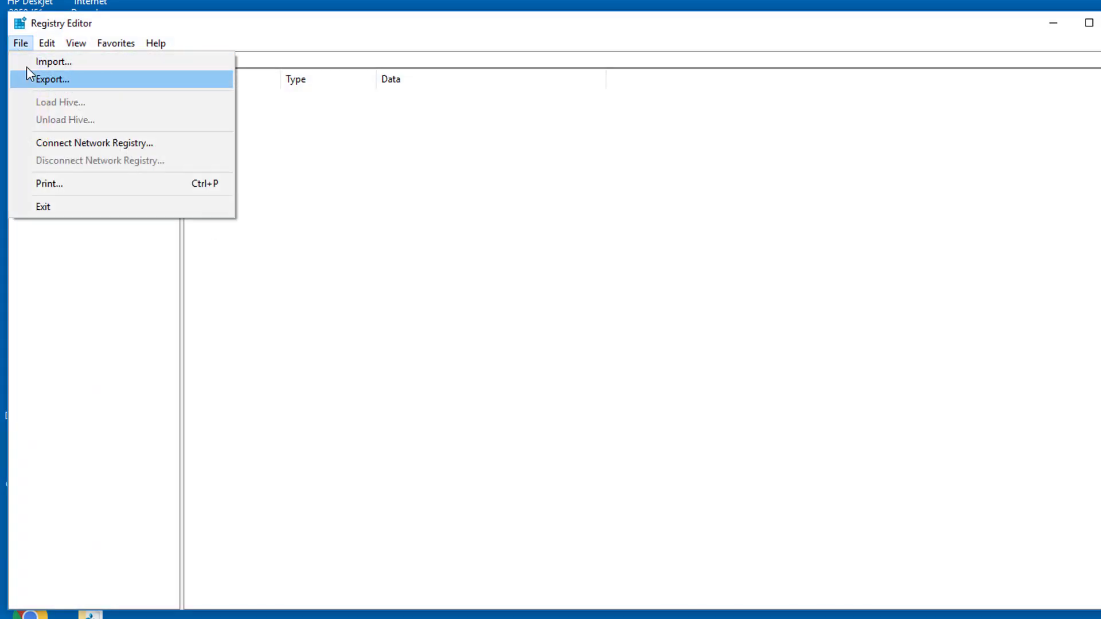